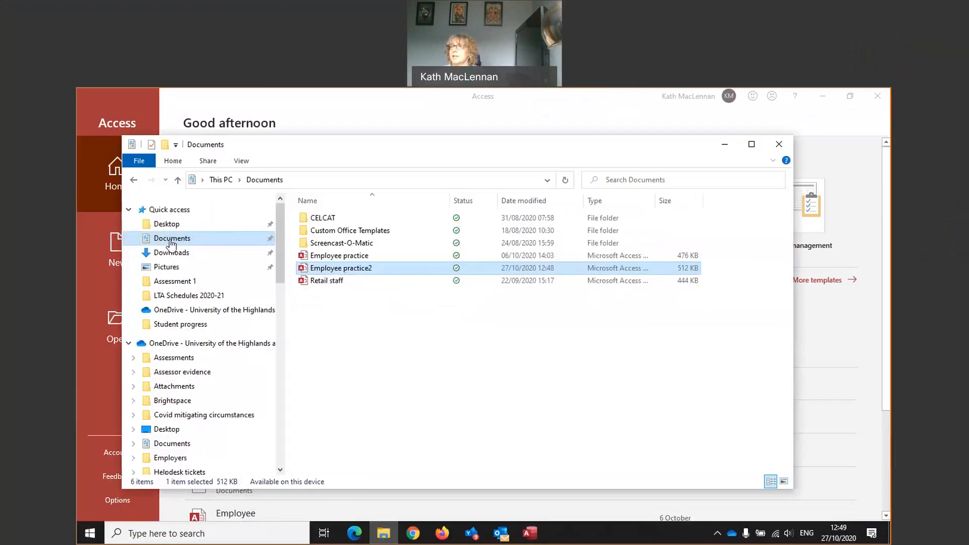
- Close the Documents folder window to reveal the Access start screen
left_click(779, 144)
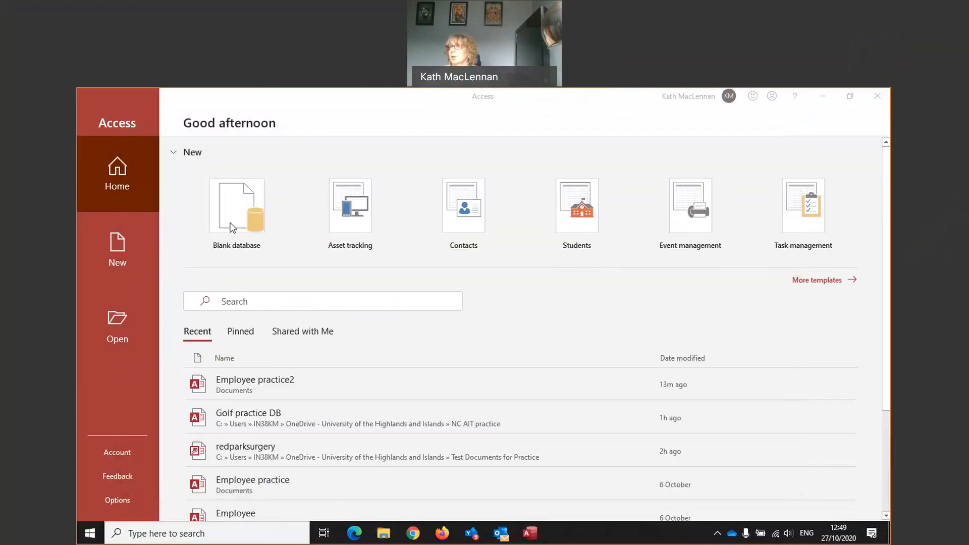
- Open the Employee practice2 database and its Employee1 table in Datasheet View
left_click(246, 381)
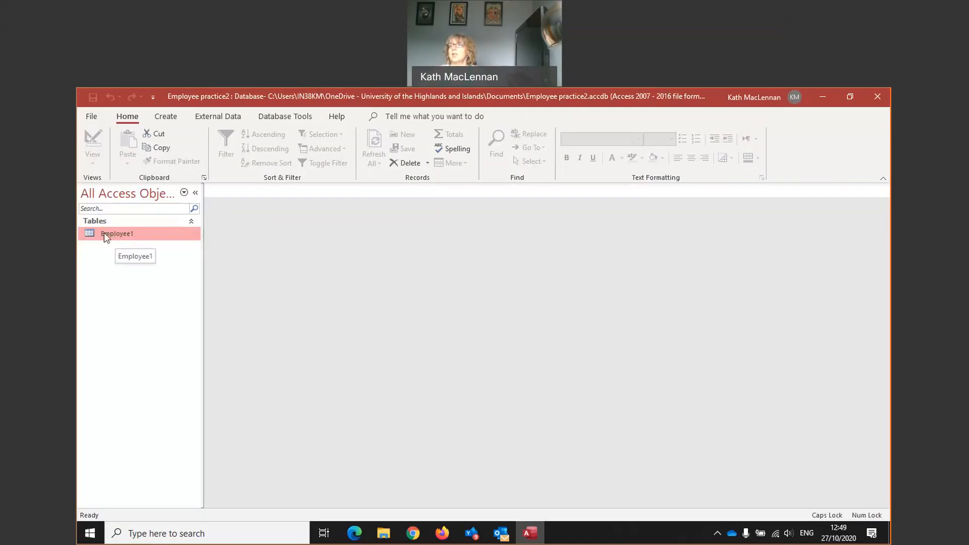
double_click(117, 234)
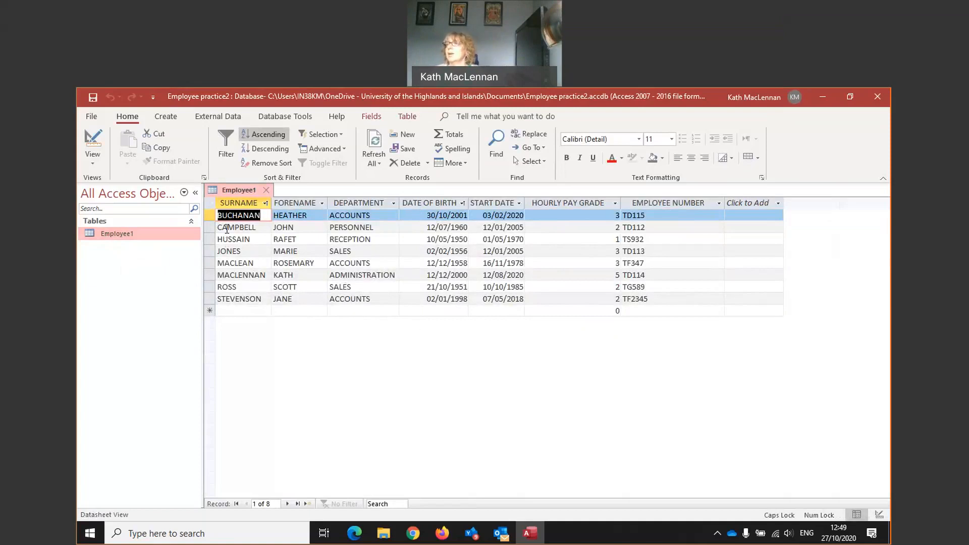
left_click(209, 216)
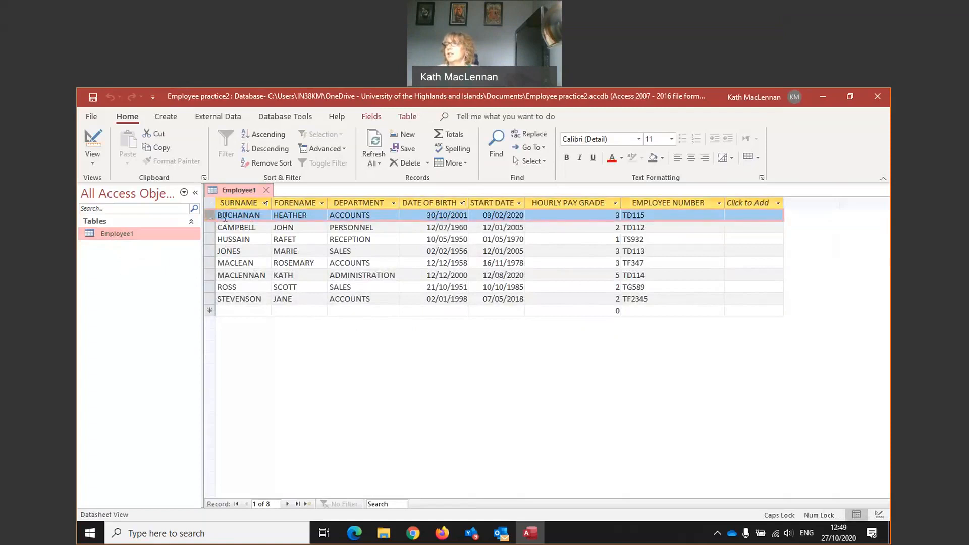
left_click(209, 227)
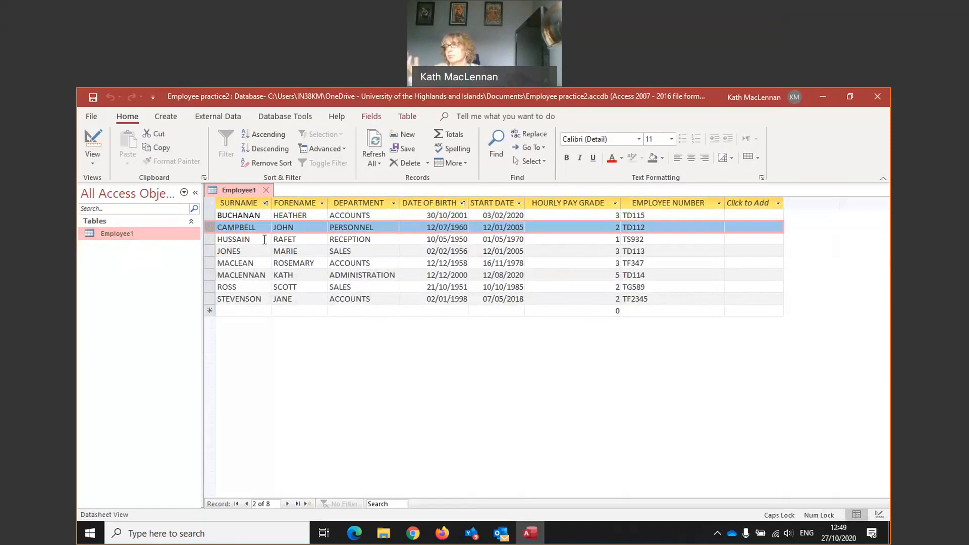
left_click(296, 205)
left_click(368, 204)
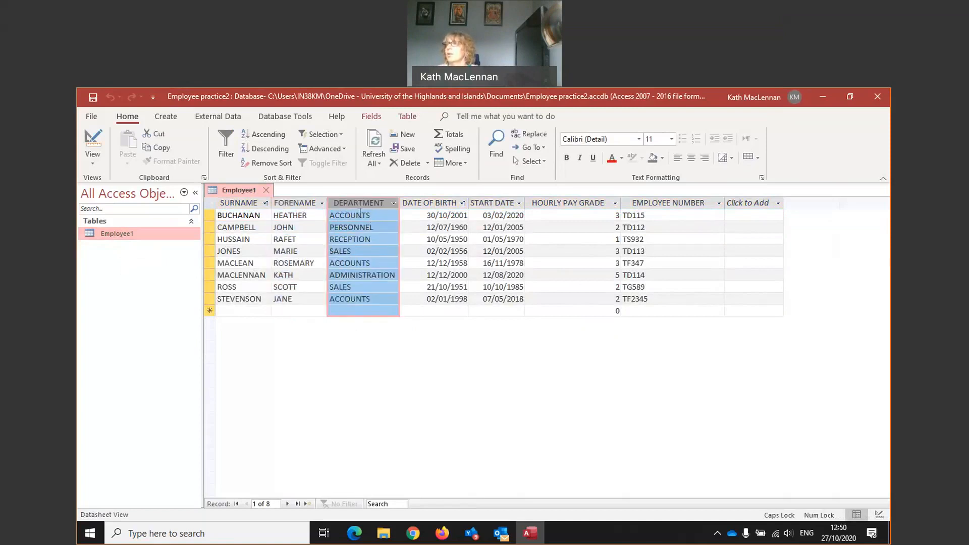
left_click(420, 204)
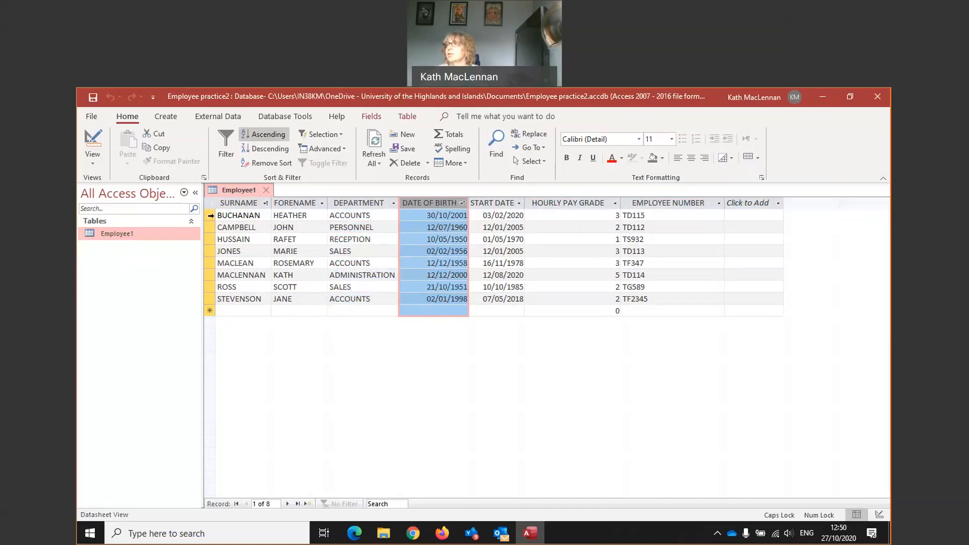
left_click(211, 216)
left_click(208, 227)
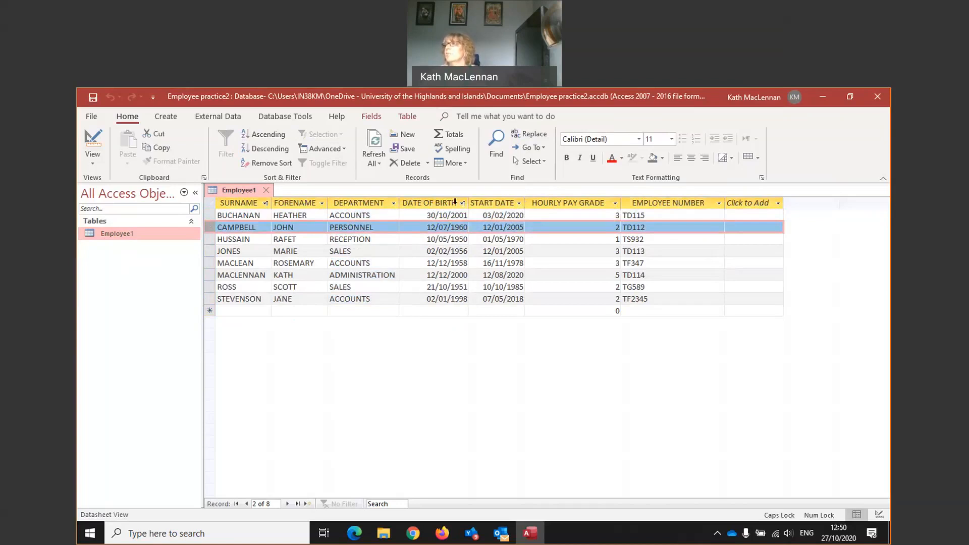
- Widen the FORENAME, DATE OF BIRTH and START DATE columns of the Employee1 datasheet
left_click_drag(327, 203, 418, 203)
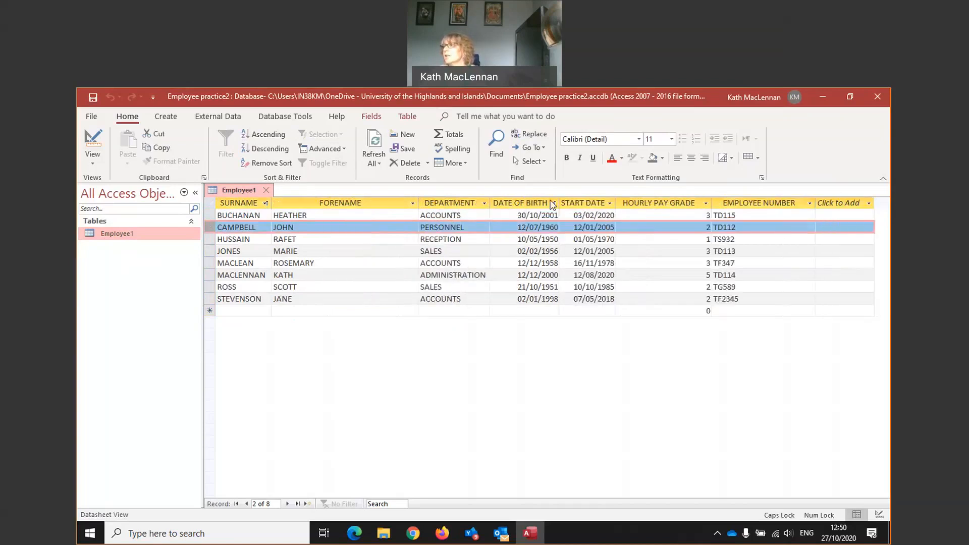
left_click_drag(615, 203, 677, 203)
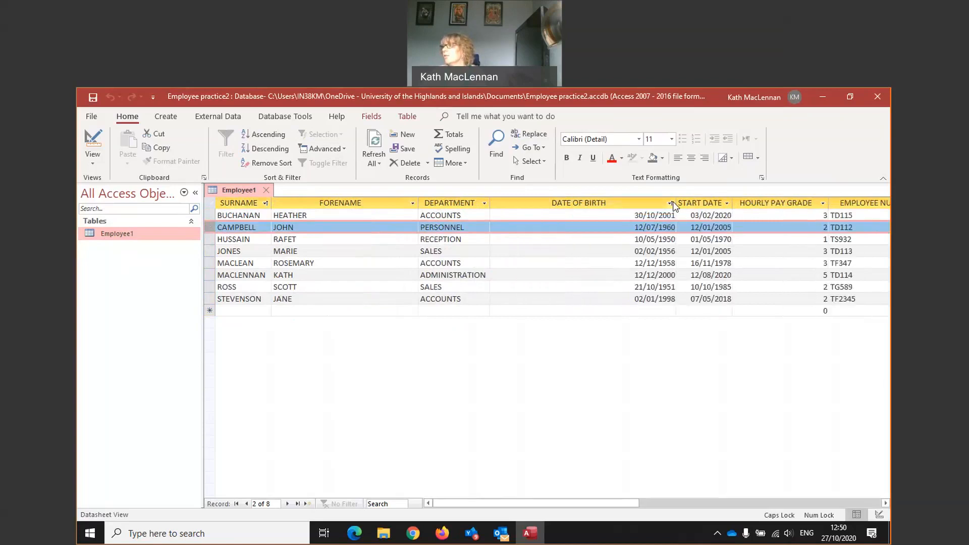
left_click(728, 204)
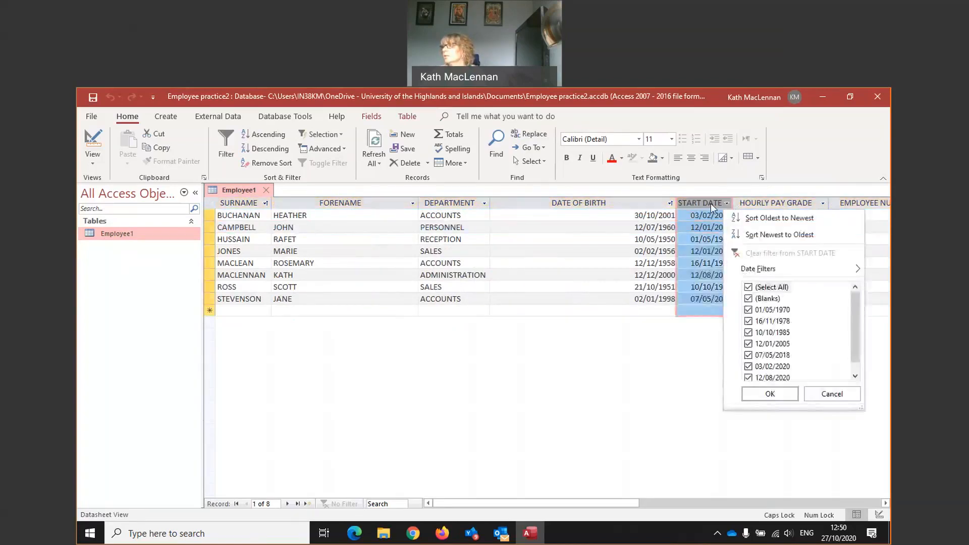
left_click(725, 200)
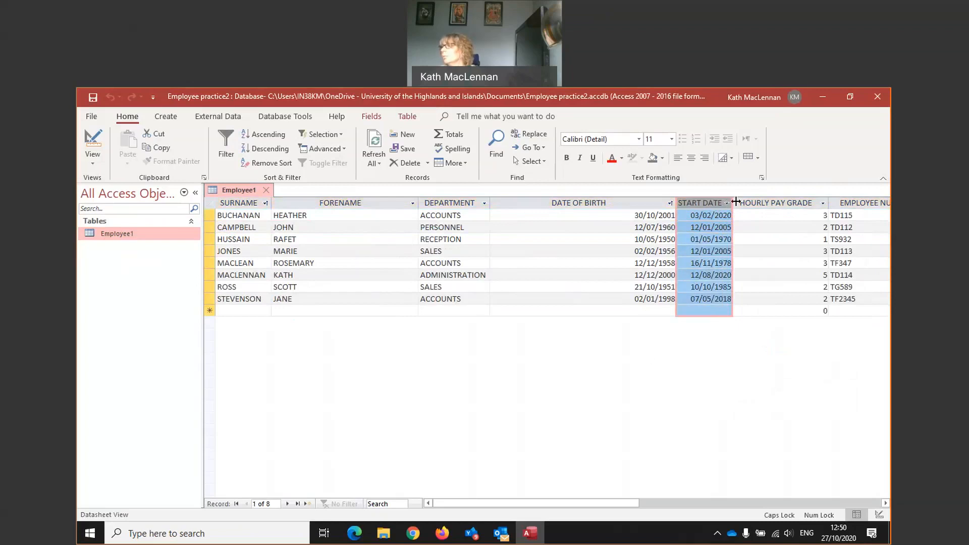
left_click_drag(735, 202, 785, 203)
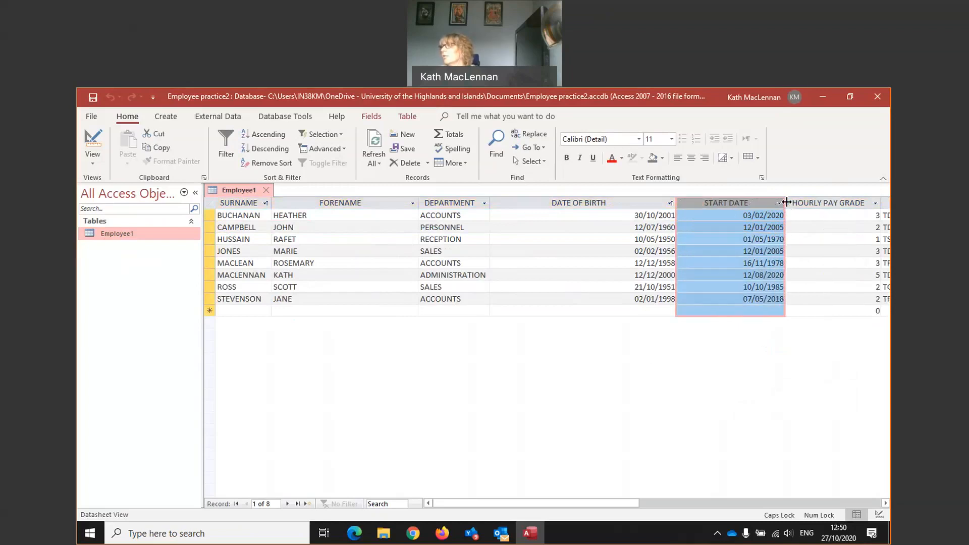
left_click(223, 217)
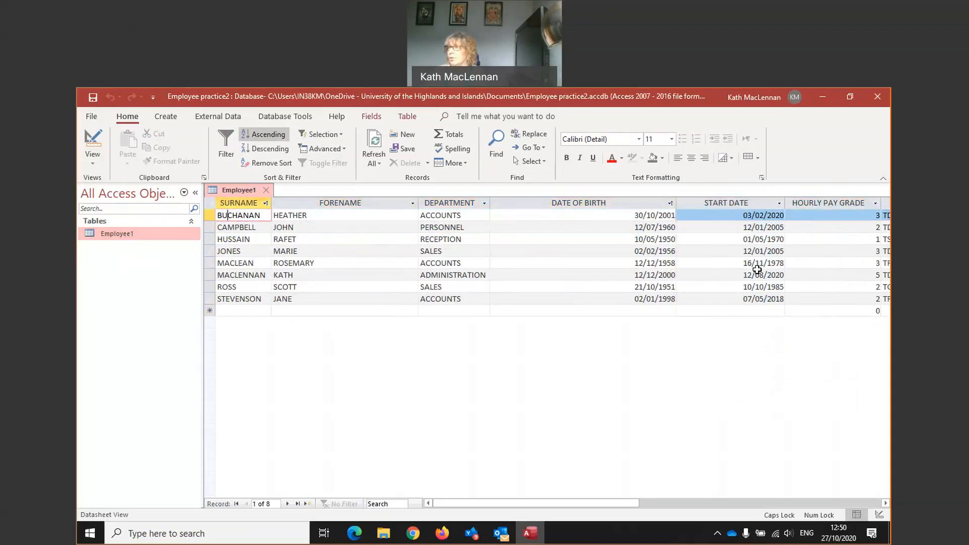
left_click_drag(497, 504, 550, 505)
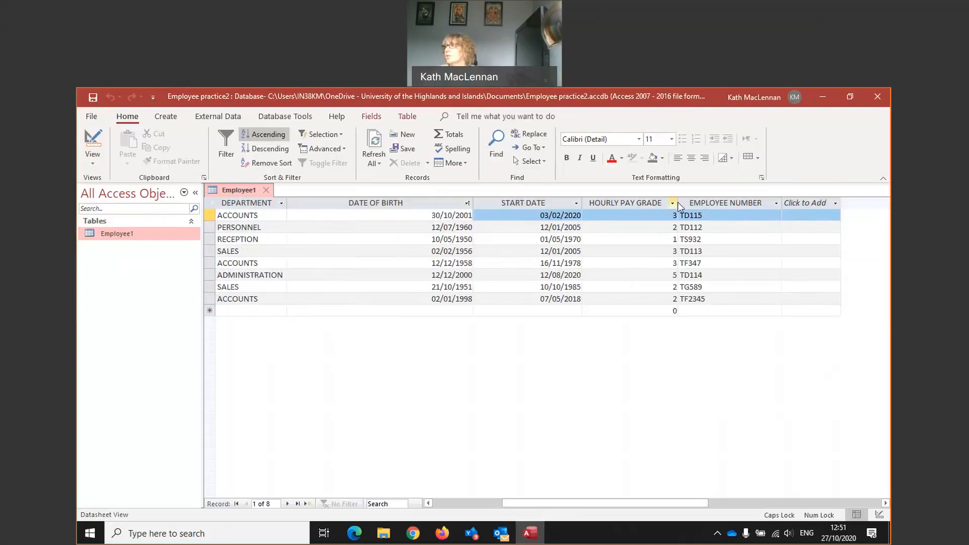
- Narrow the HOURLY PAY GRADE, EMPLOYEE NUMBER, DATE OF BIRTH and FORENAME columns to fit on screen
left_click_drag(678, 202, 629, 201)
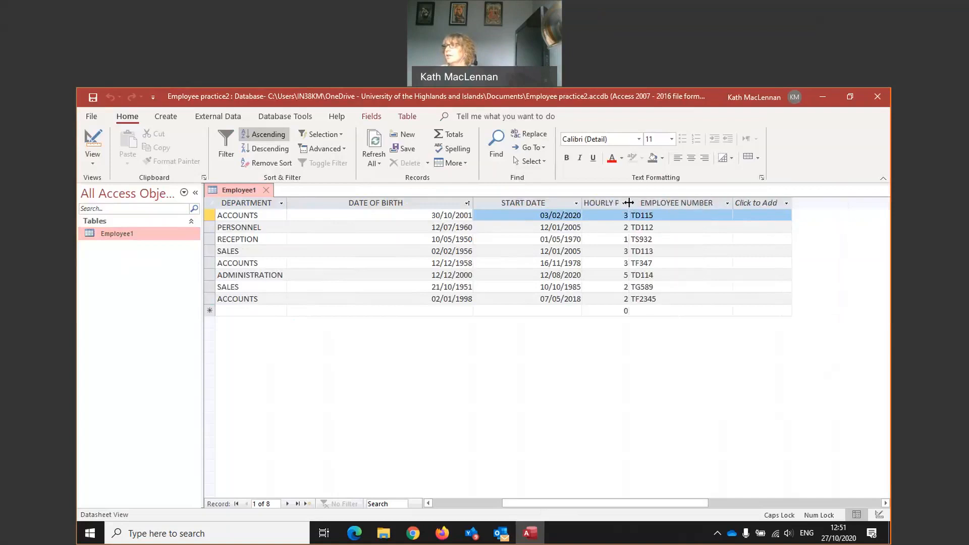
left_click(624, 203)
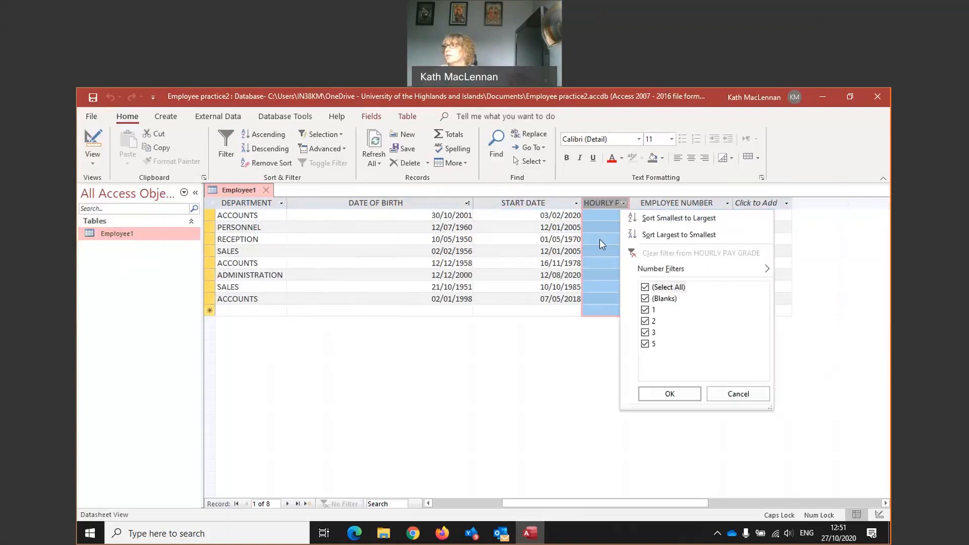
key("Escape")
left_click_drag(629, 202, 653, 202)
left_click_drag(757, 203, 742, 203)
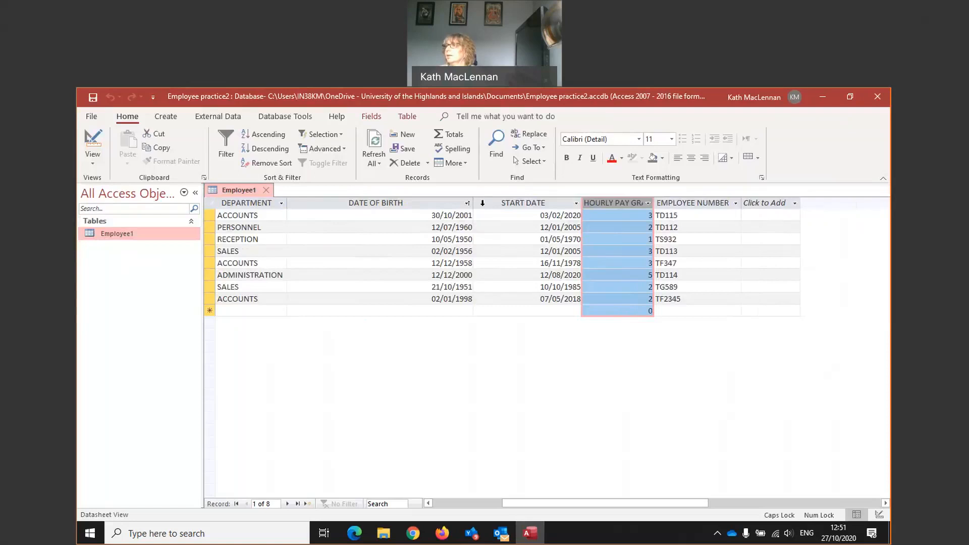
left_click_drag(474, 203, 363, 203)
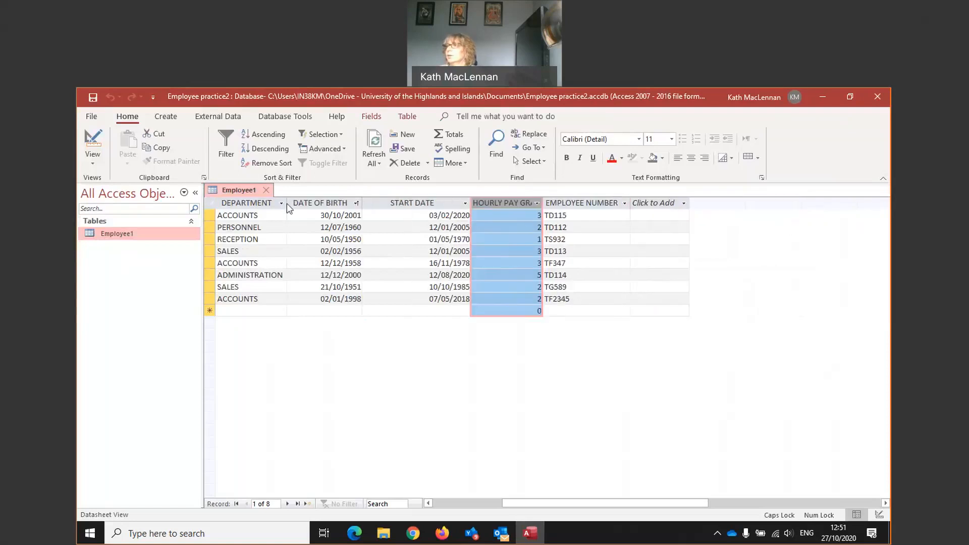
left_click_drag(598, 505, 485, 502)
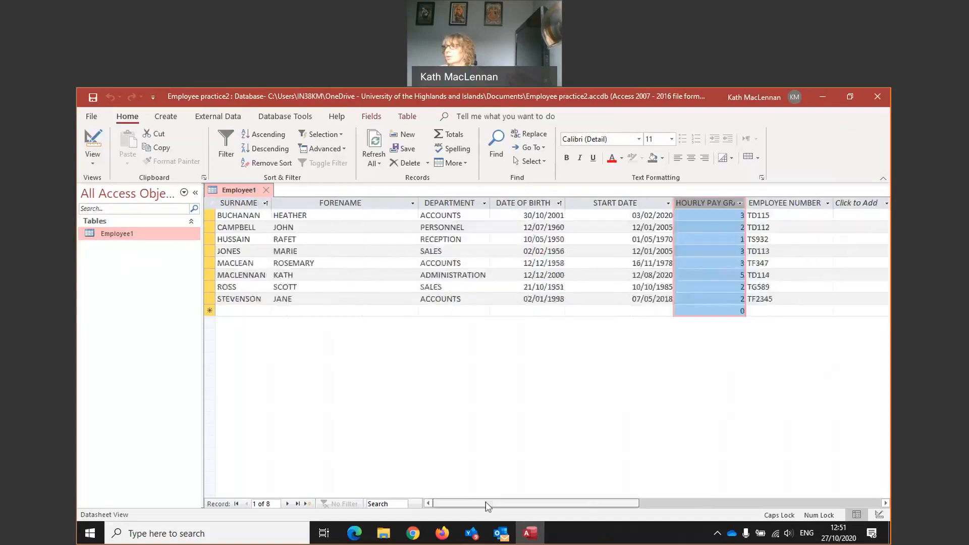
left_click_drag(417, 202, 341, 202)
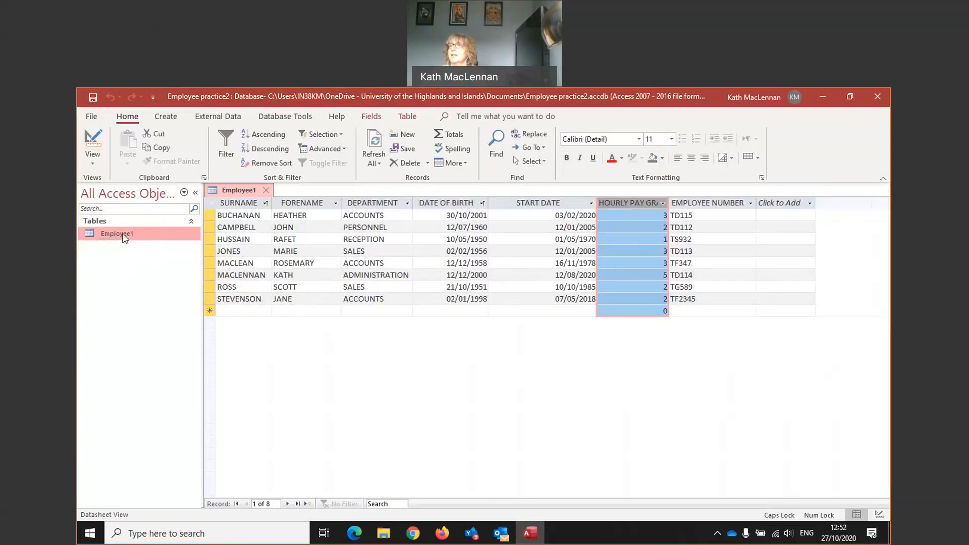
- Start the Form Wizard with the Employee1 table as the form's source
left_click(167, 118)
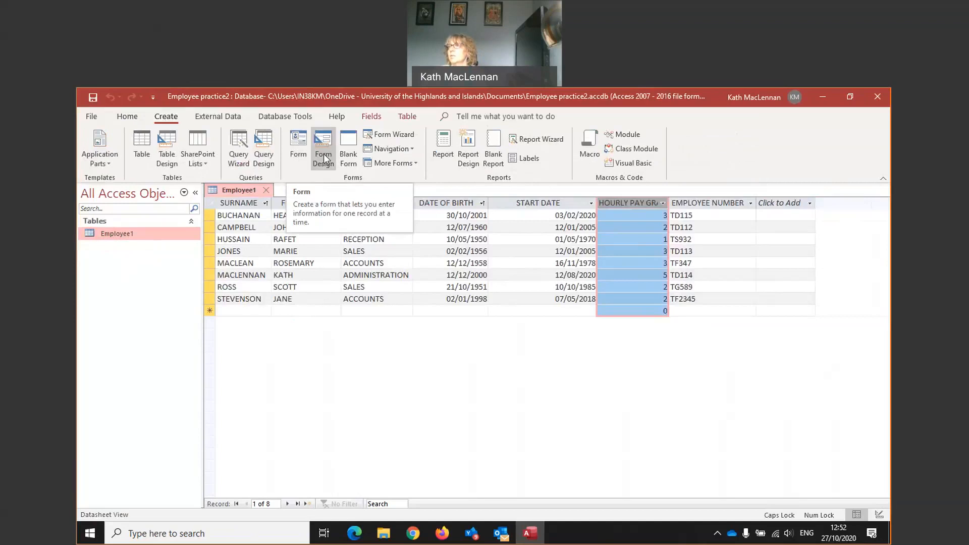
left_click(394, 135)
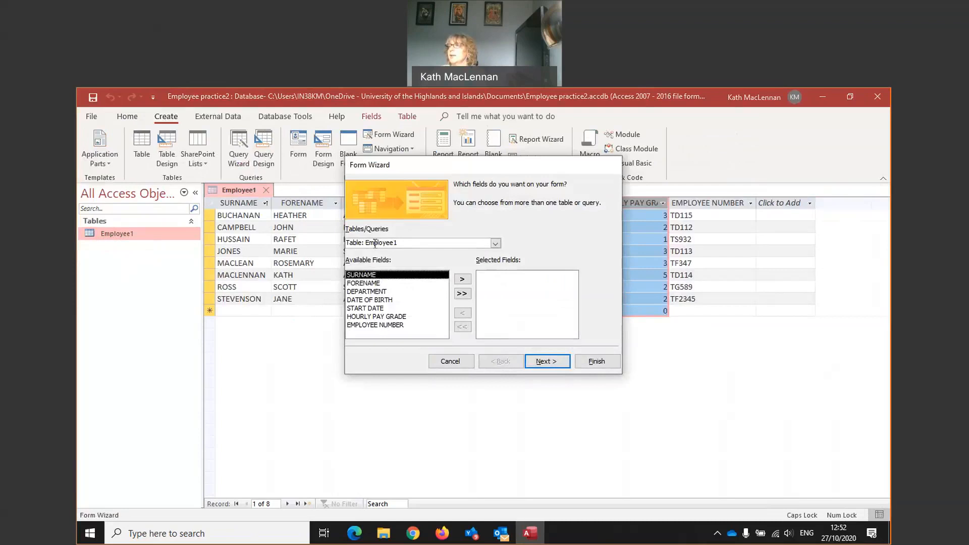
left_click(495, 243)
left_click(468, 255)
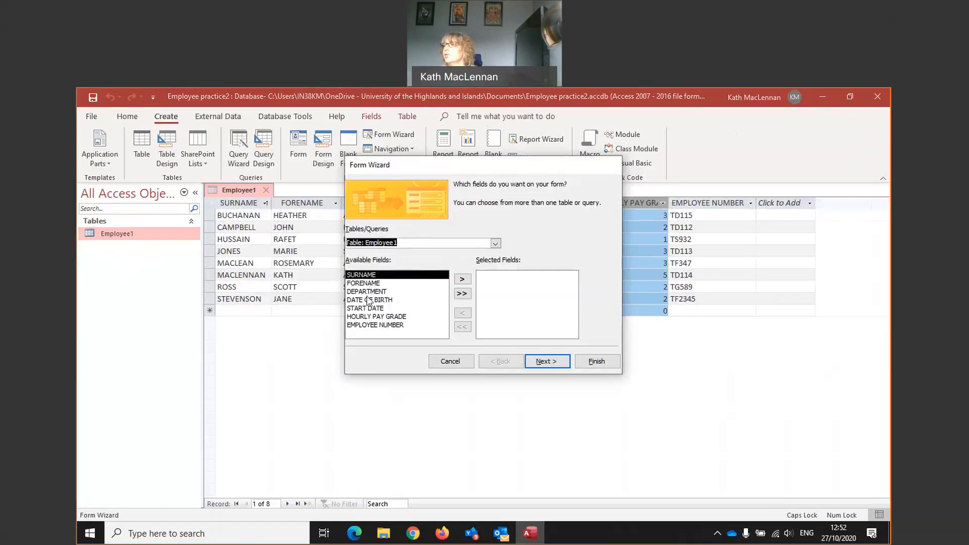
- Move all seven Employee1 fields into Selected Fields and continue to the layout step
left_click(463, 280)
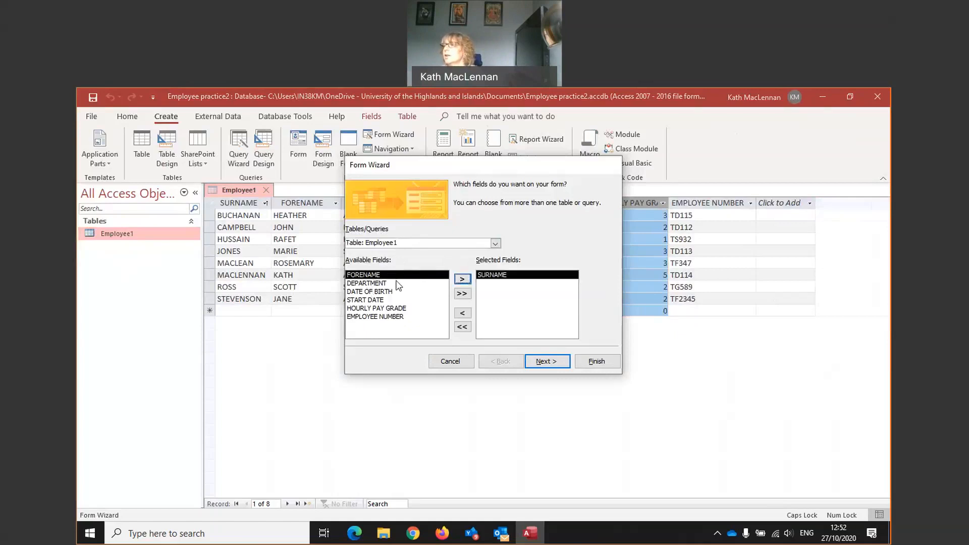
left_click(460, 280)
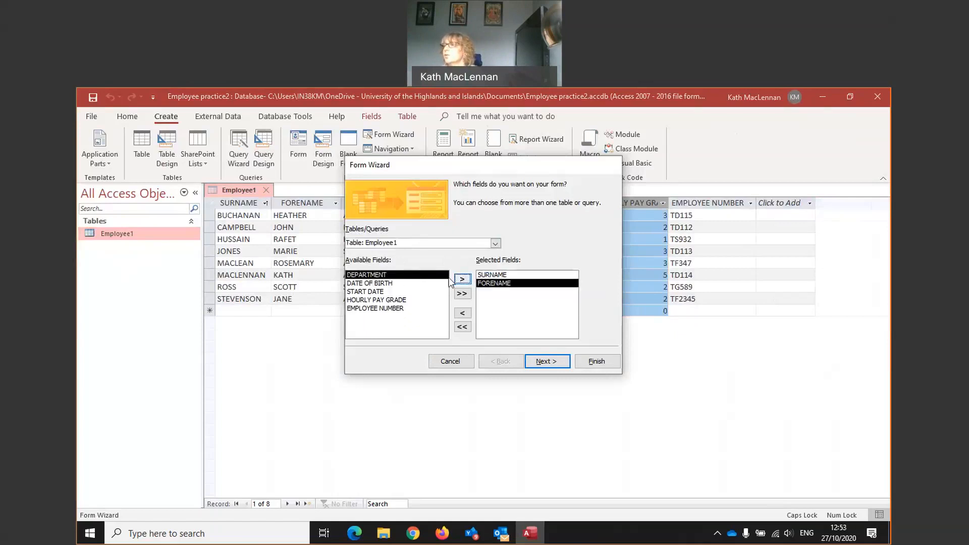
left_click(374, 283)
left_click(462, 278)
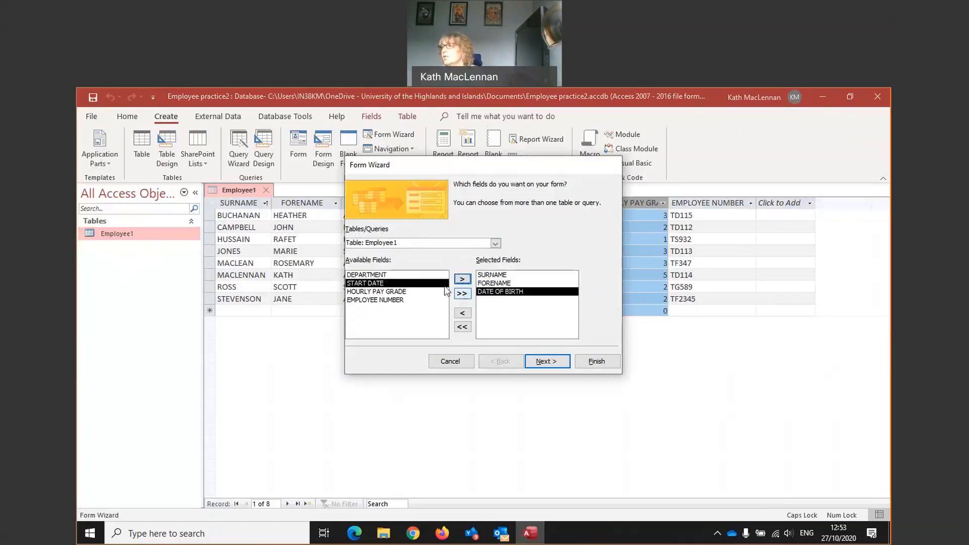
left_click(462, 293)
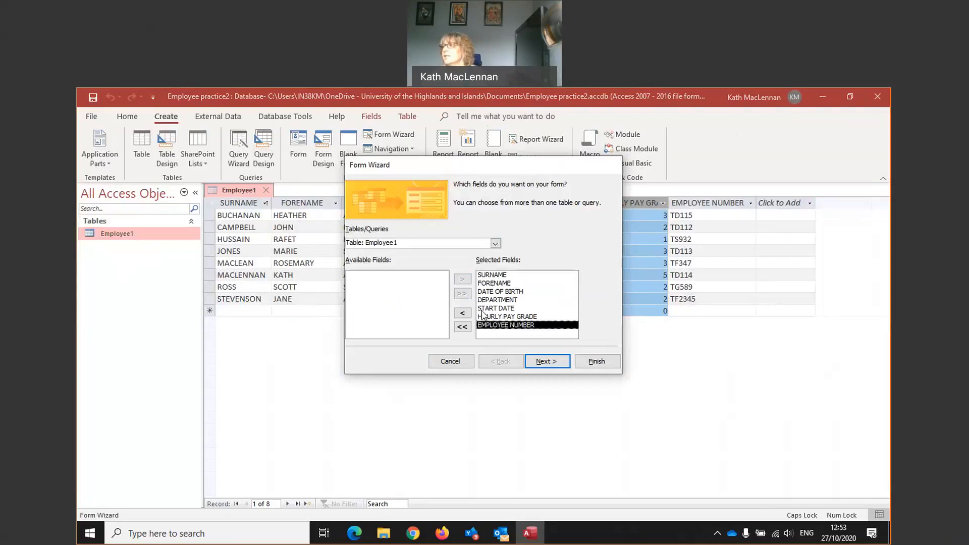
left_click(491, 317)
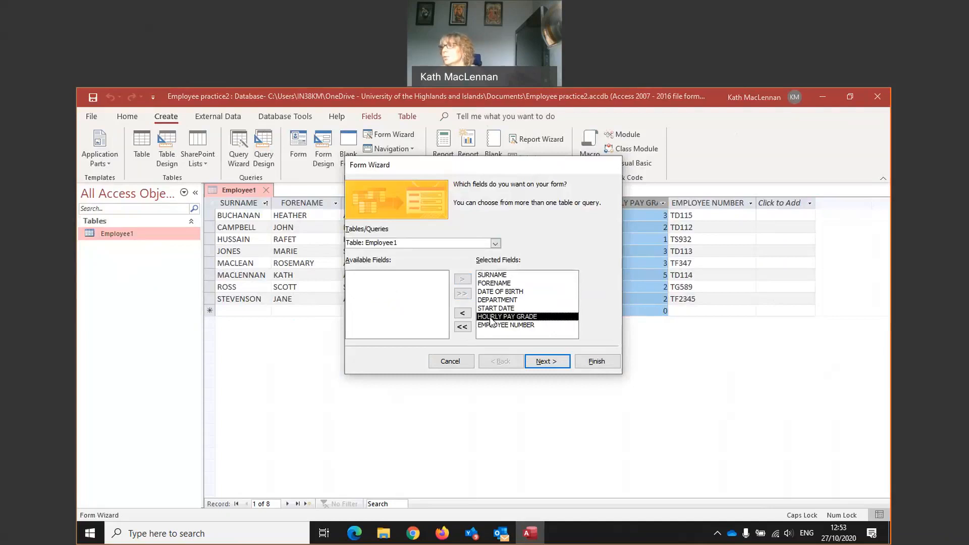
left_click(462, 313)
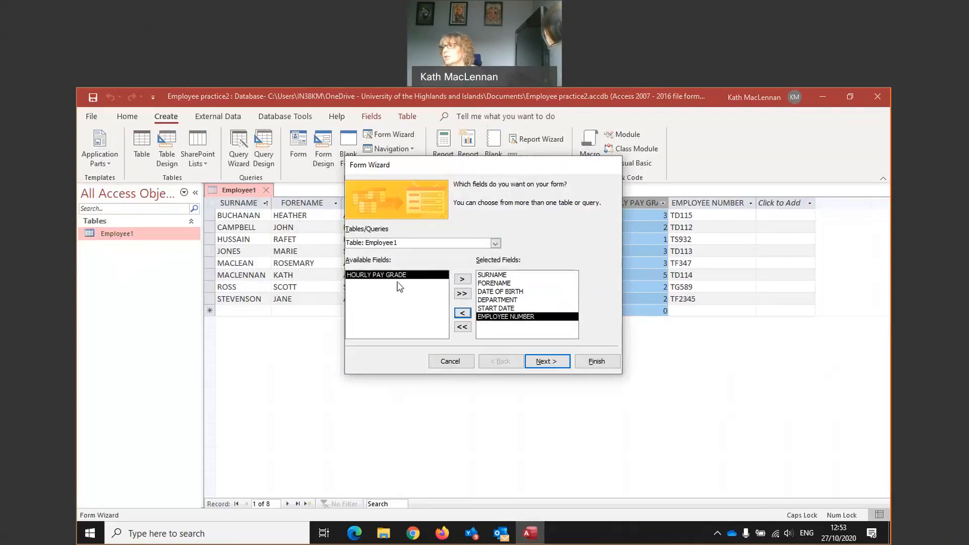
left_click(462, 327)
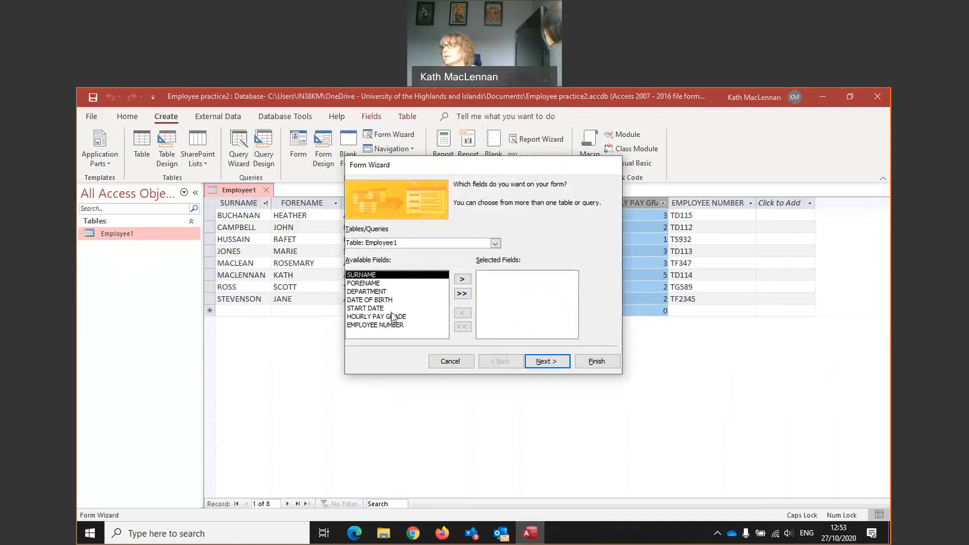
left_click(462, 294)
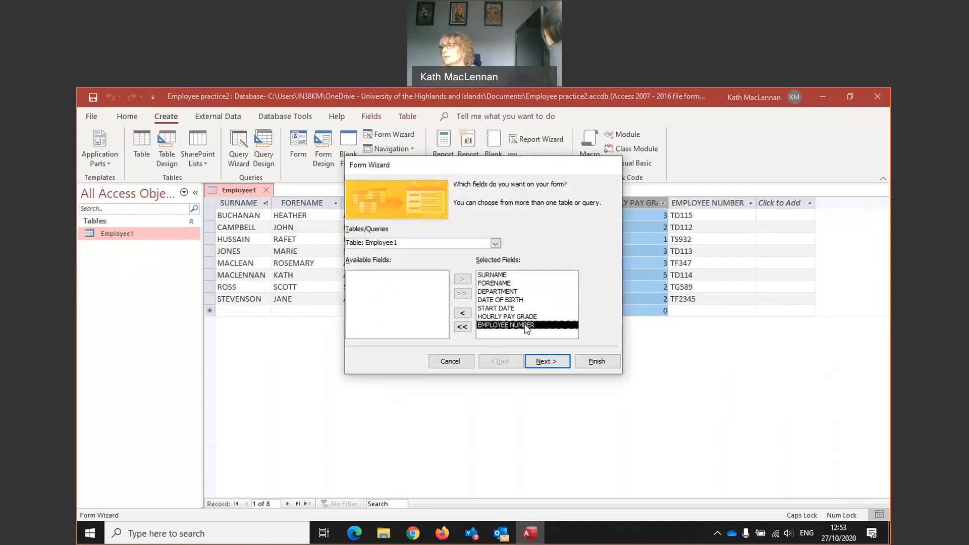
left_click(533, 363)
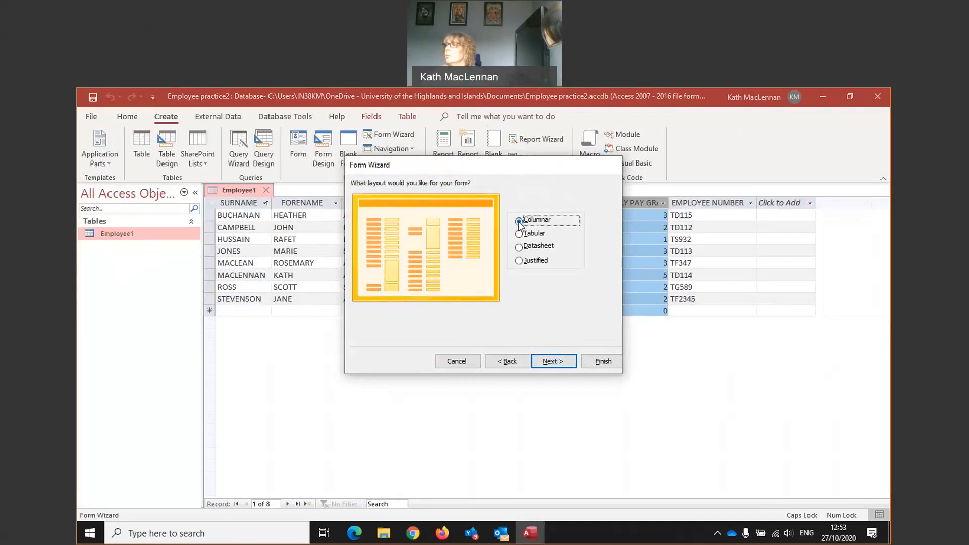
- Compare the Tabular, Datasheet and Justified layouts, then choose Columnar and continue
left_click(520, 235)
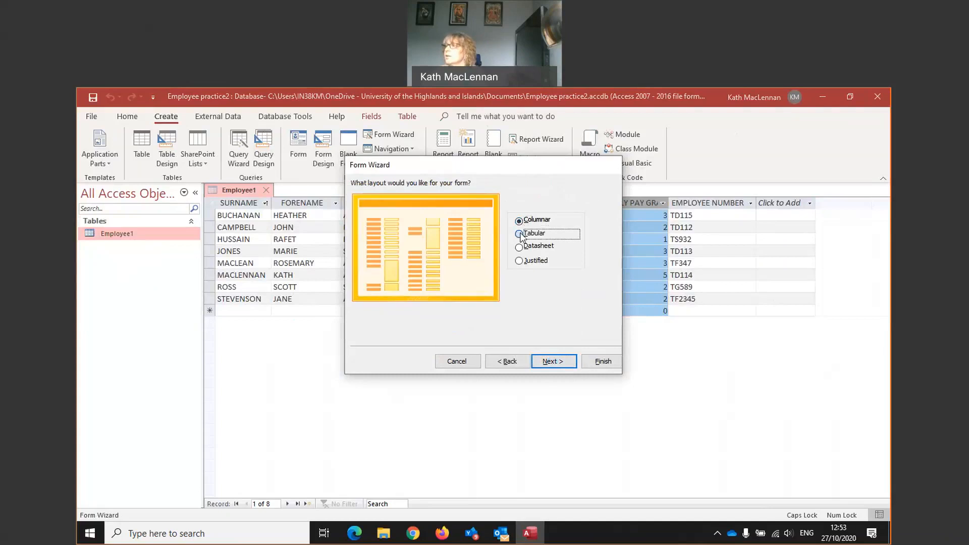
left_click(517, 245)
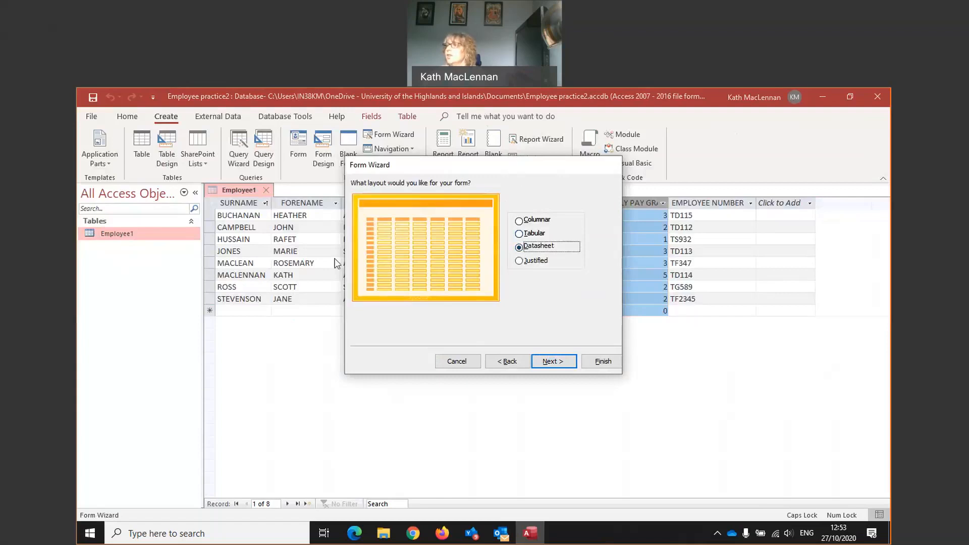
left_click_drag(388, 165, 336, 332)
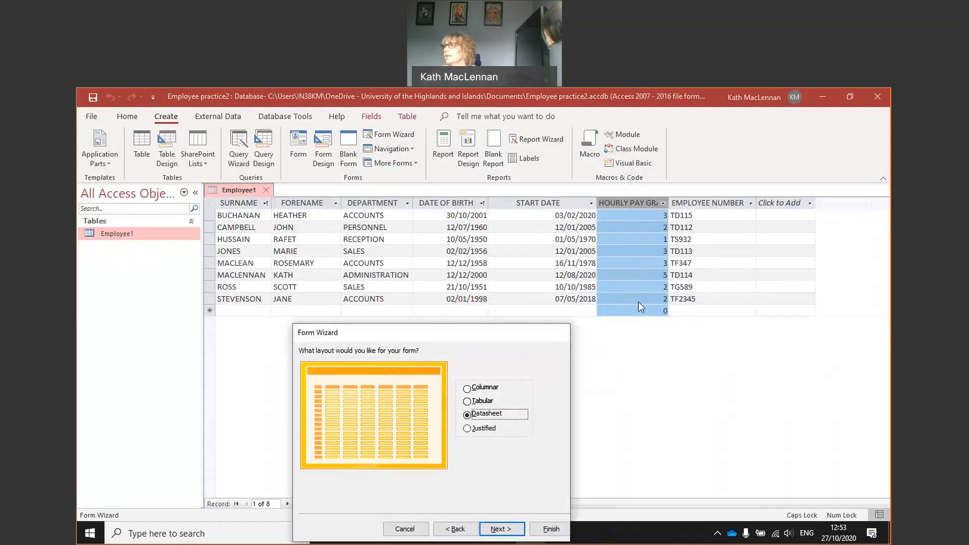
left_click_drag(493, 338, 506, 202)
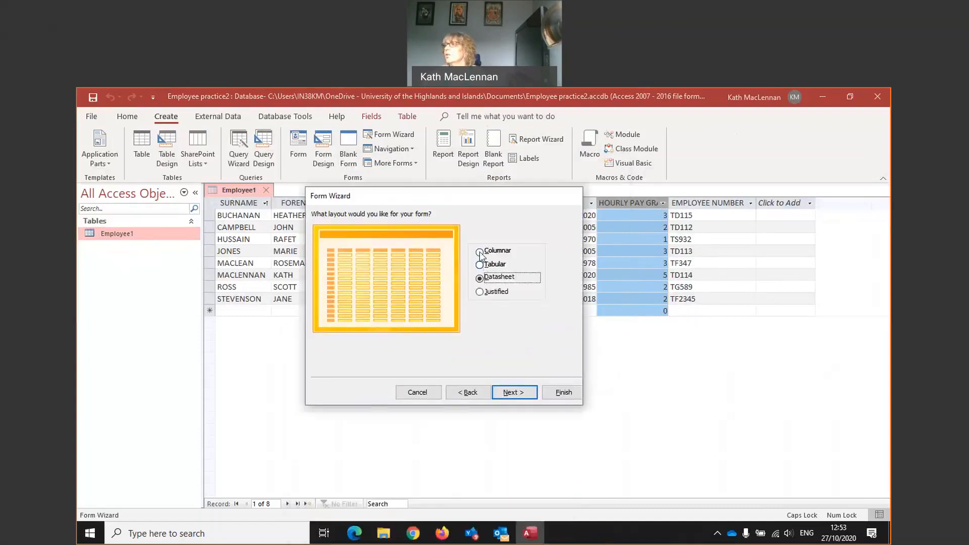
left_click(480, 252)
left_click(480, 292)
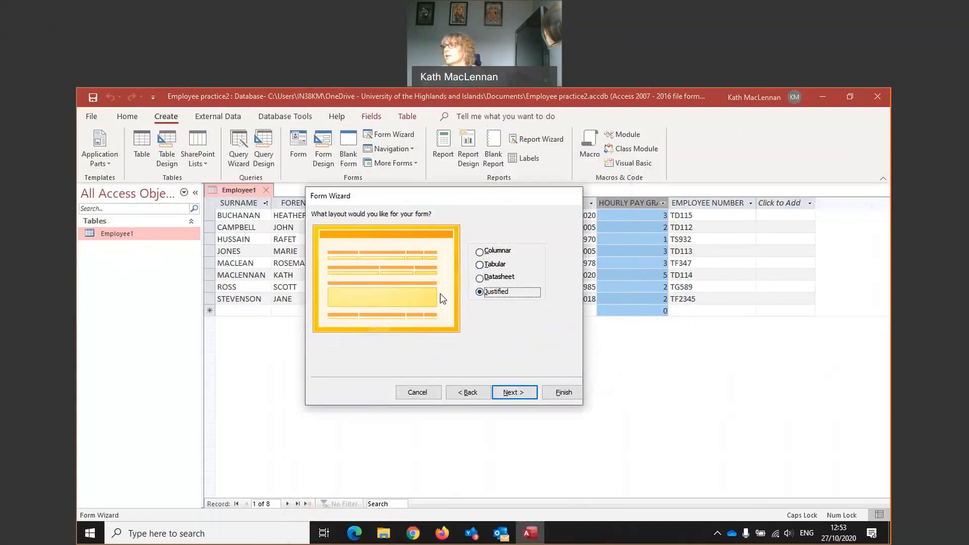
left_click(487, 251)
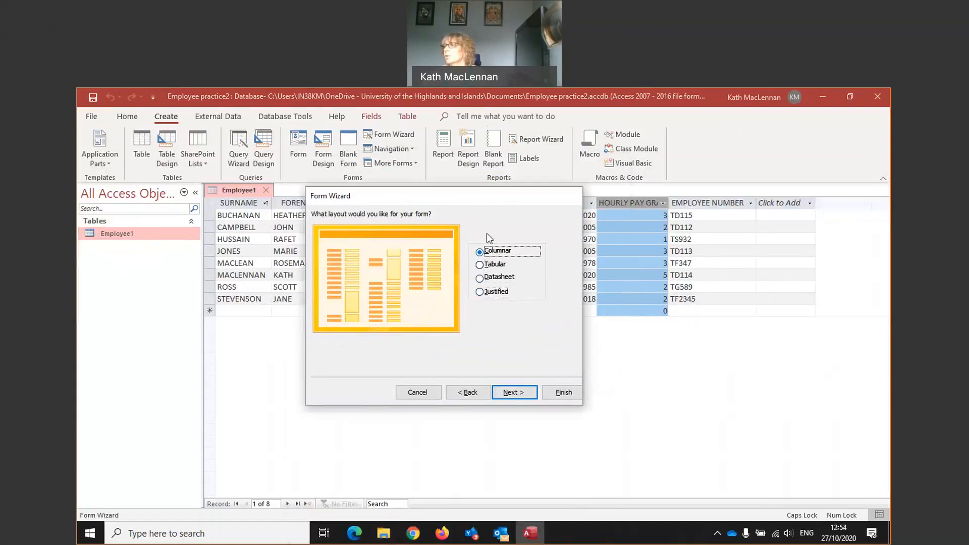
left_click(519, 390)
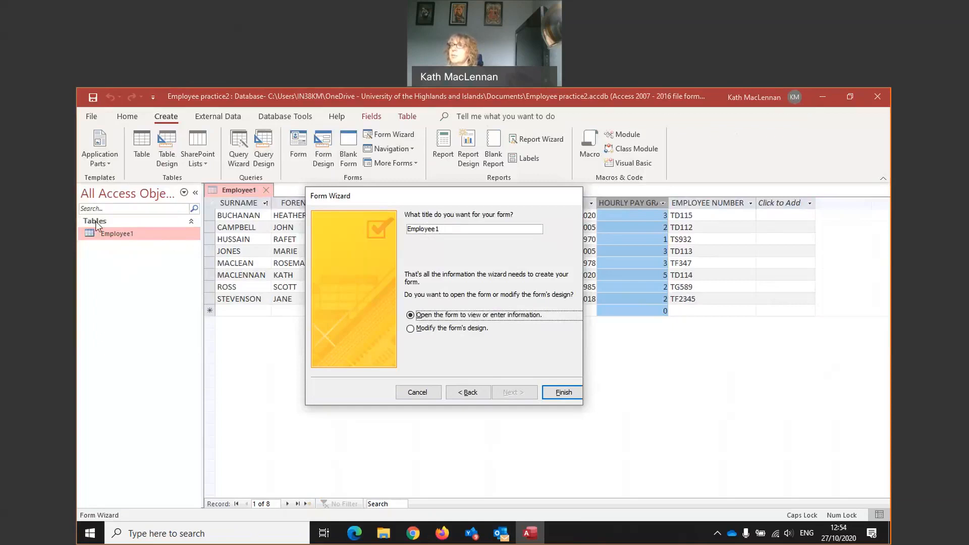
- Title the form 'Employee1 FORM', finish the wizard, and select it in the Navigation Pane
left_click(442, 231)
type("FORM")
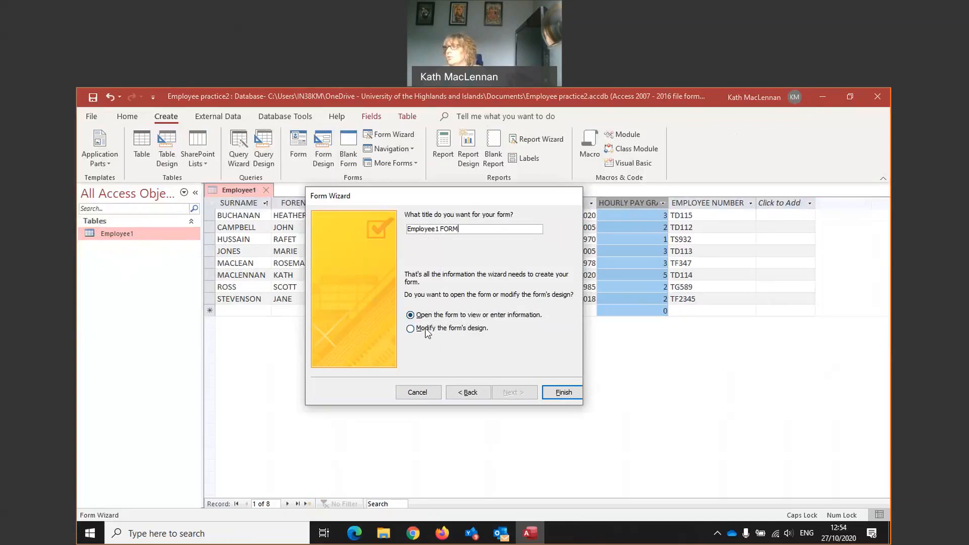
left_click(564, 392)
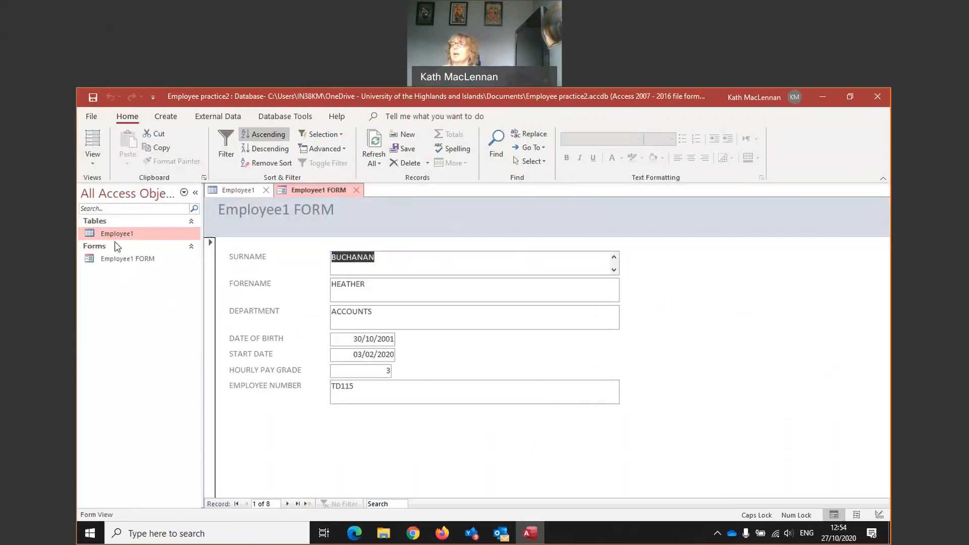
left_click(138, 261)
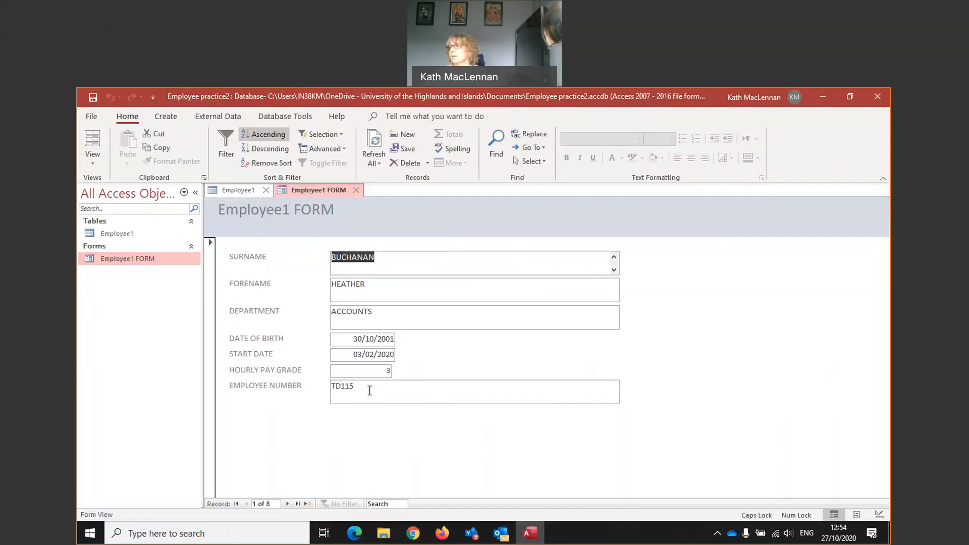
- Browse the records with Next, Previous, Last and First, then start a new blank record
left_click(287, 505)
left_click(287, 505)
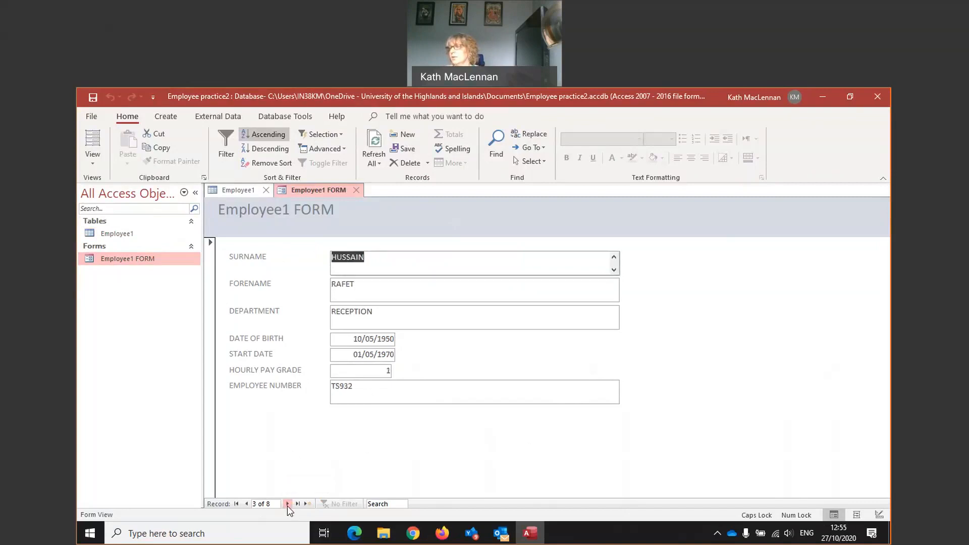
left_click(246, 504)
left_click(247, 504)
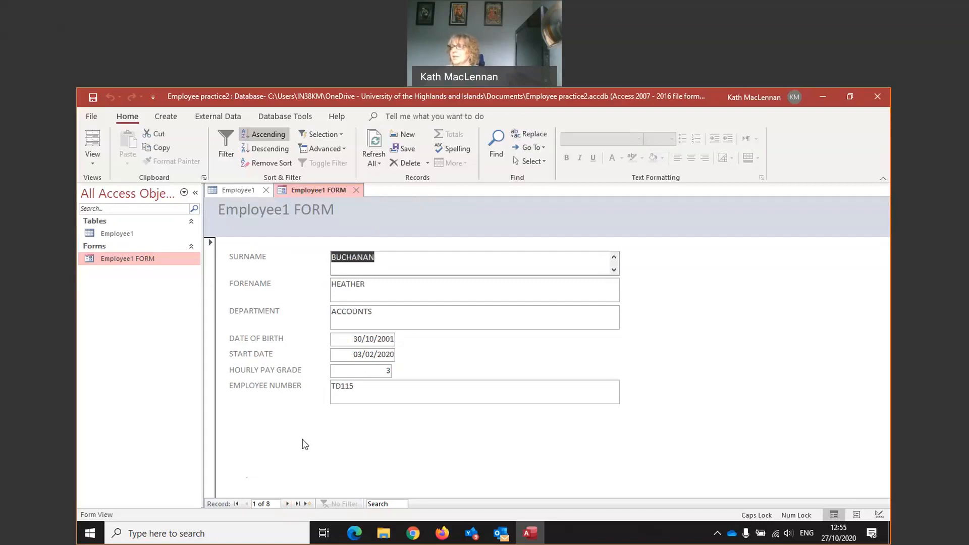
left_click(296, 503)
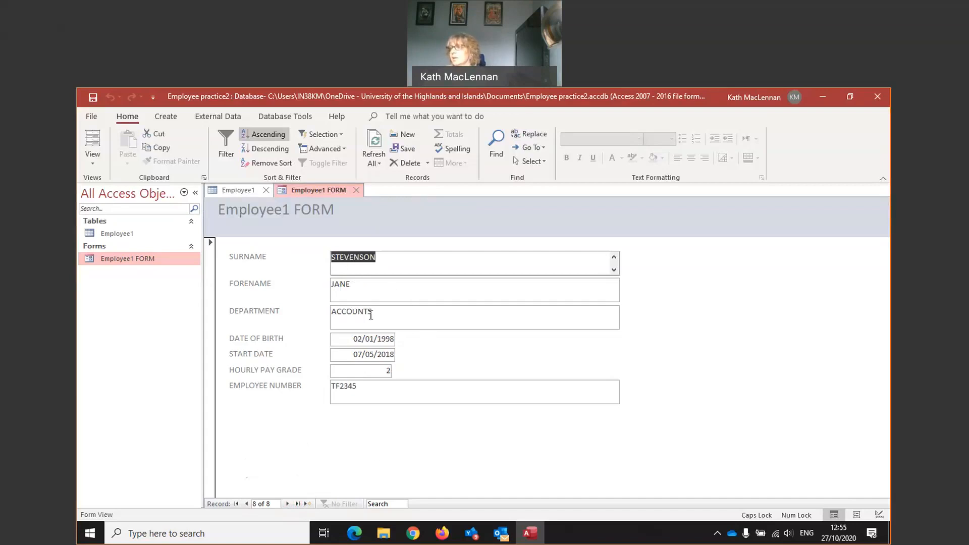
left_click(236, 504)
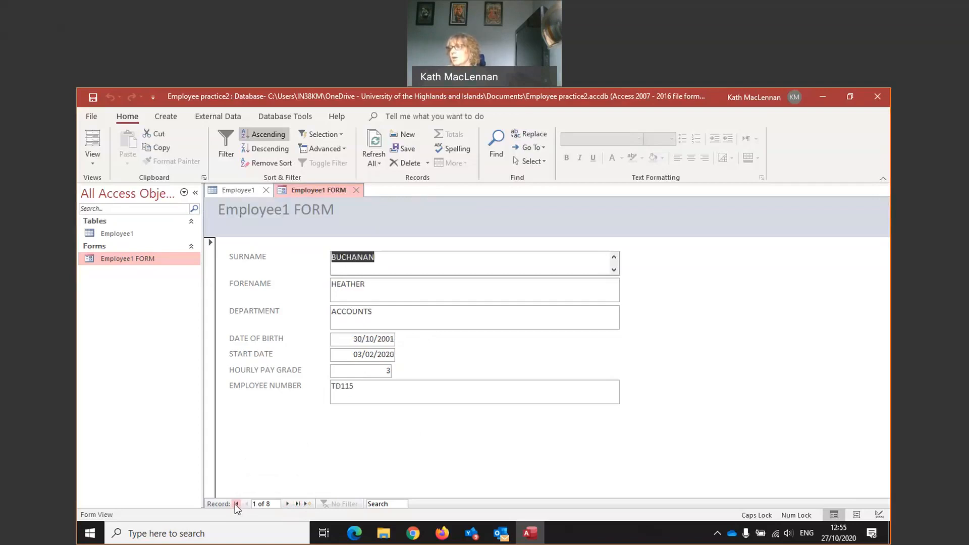
left_click(298, 504)
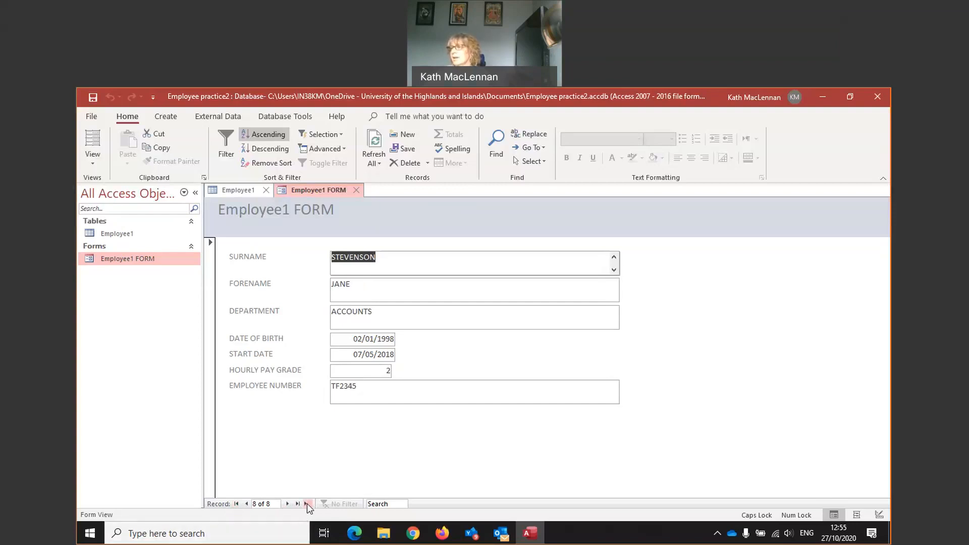
left_click(307, 503)
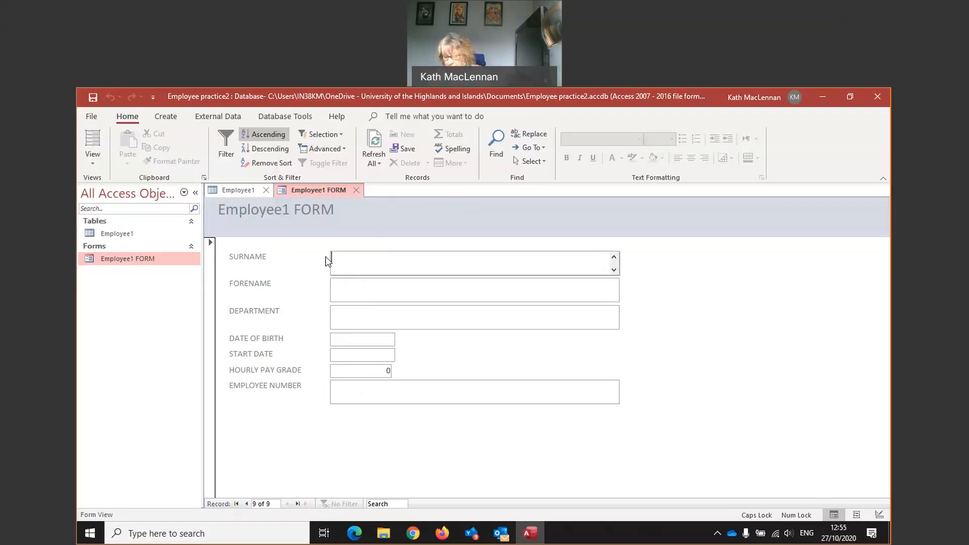
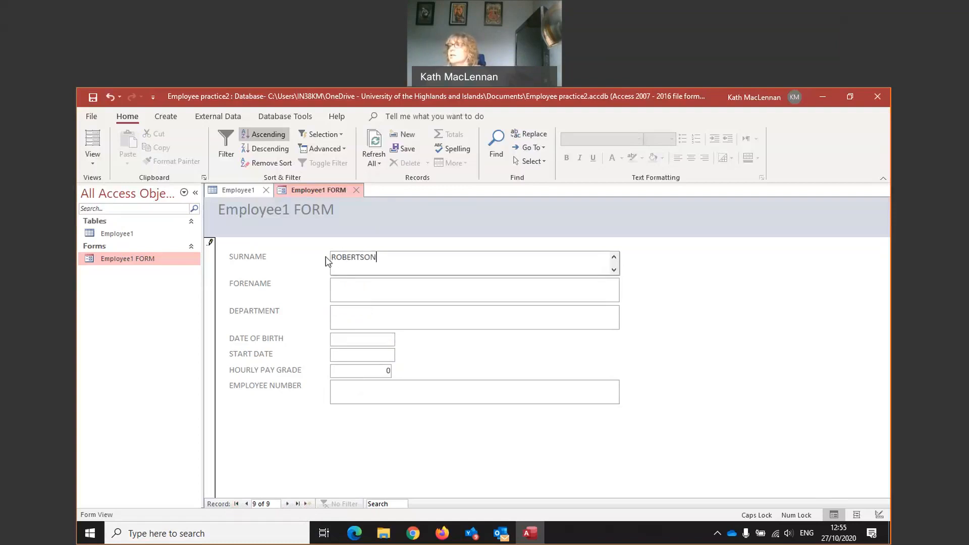
- Enter the new employee's surname, forename, department PERSONNEL and date of birth
left_click(370, 290)
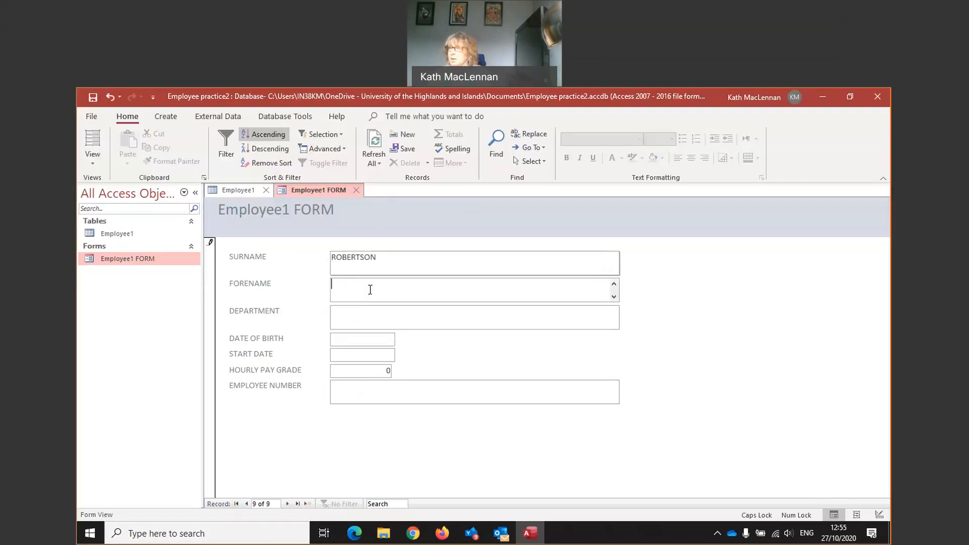
left_click(364, 323)
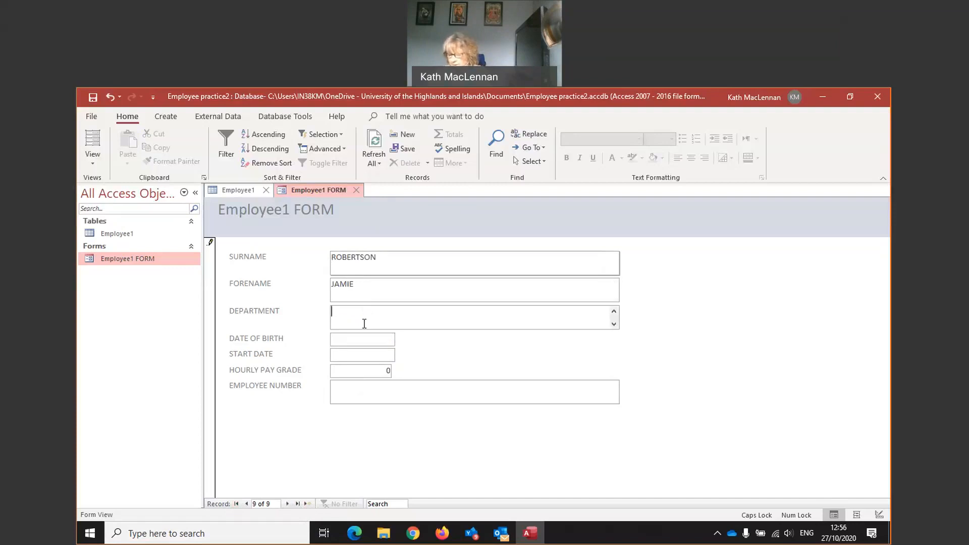
type("PERSONNEL")
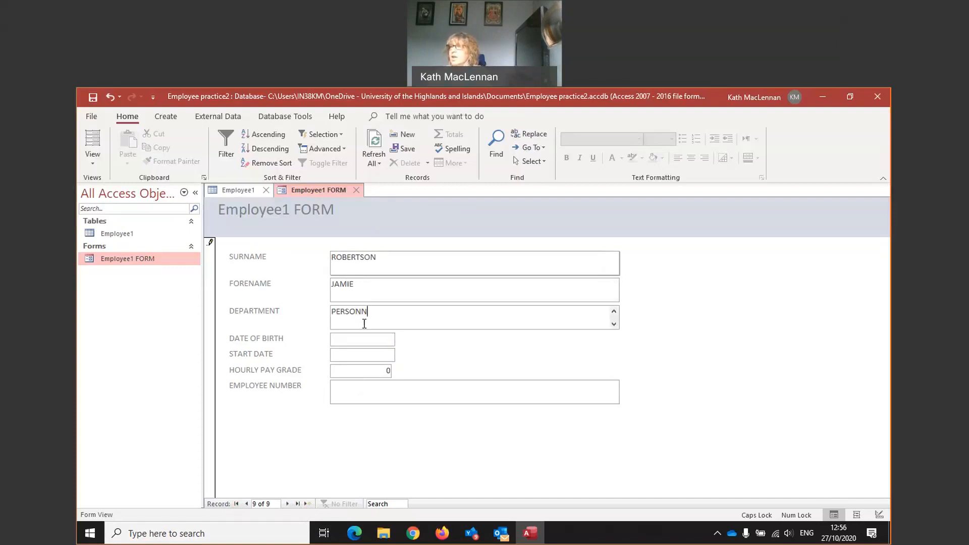
left_click(364, 340)
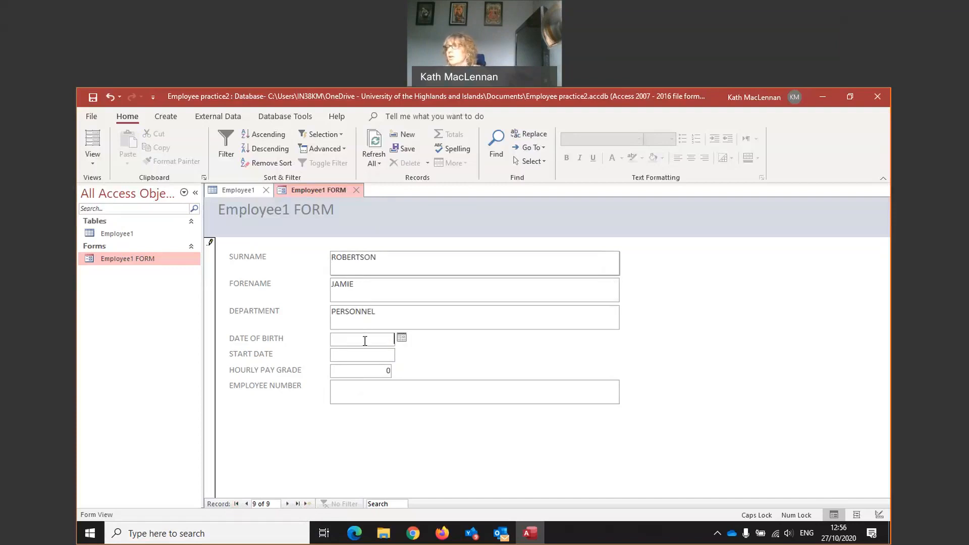
left_click(401, 338)
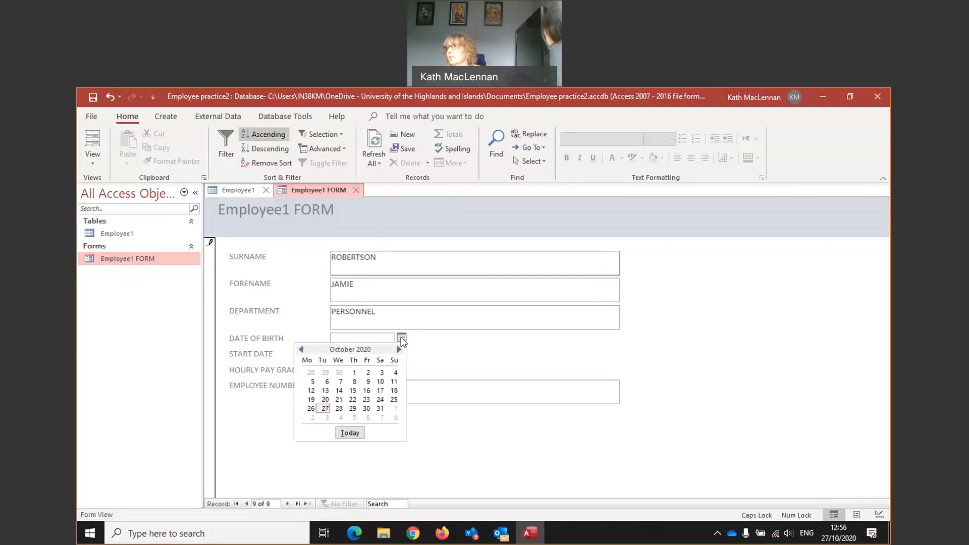
left_click(301, 350)
left_click(301, 350)
left_click(302, 349)
left_click(301, 350)
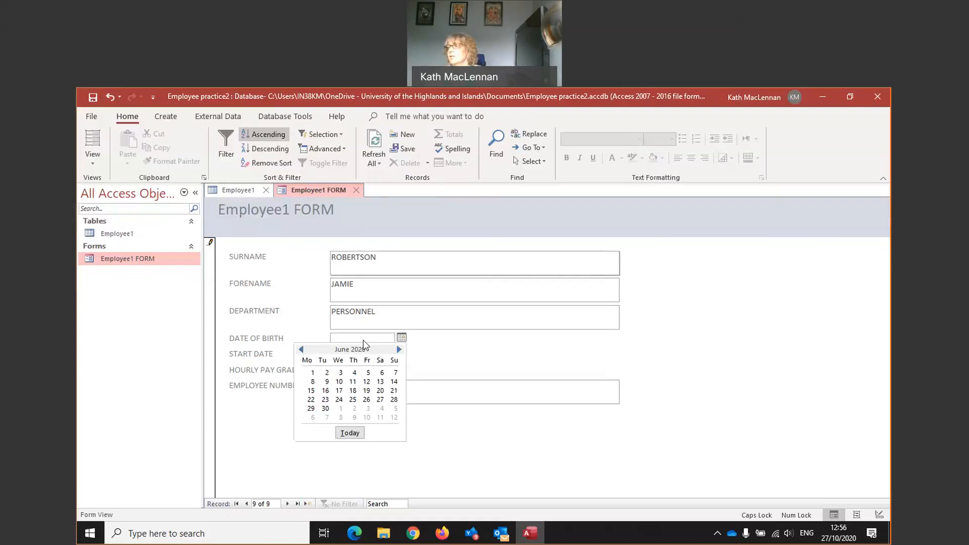
left_click(301, 349)
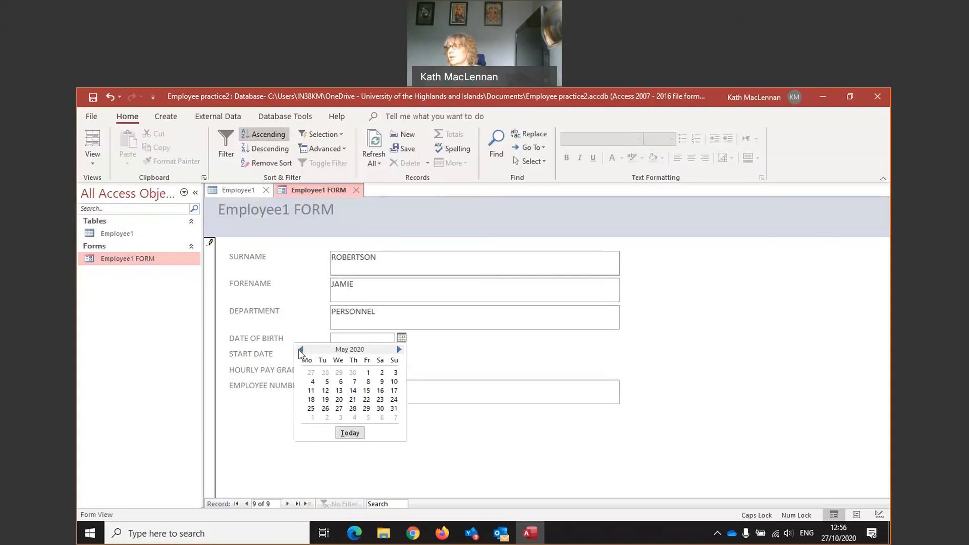
left_click(348, 338)
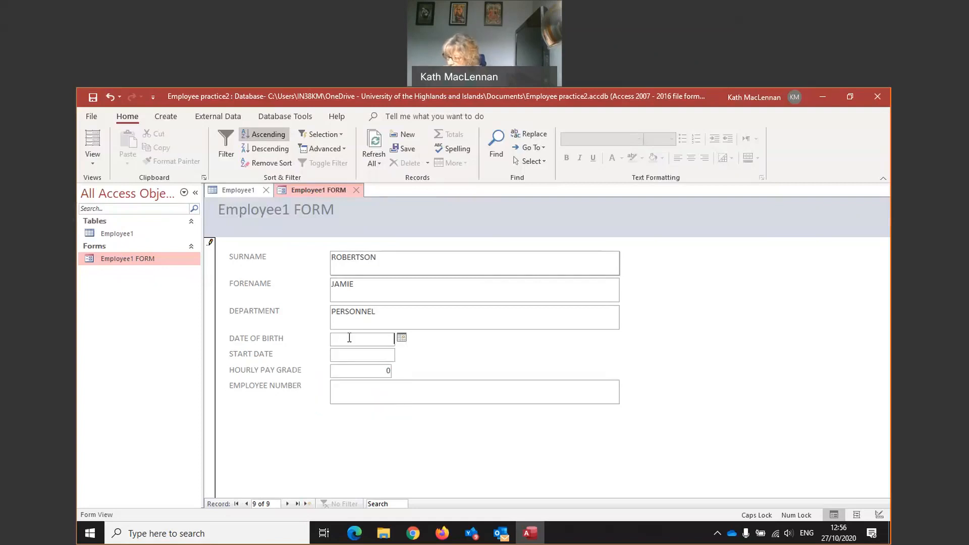
type("0")
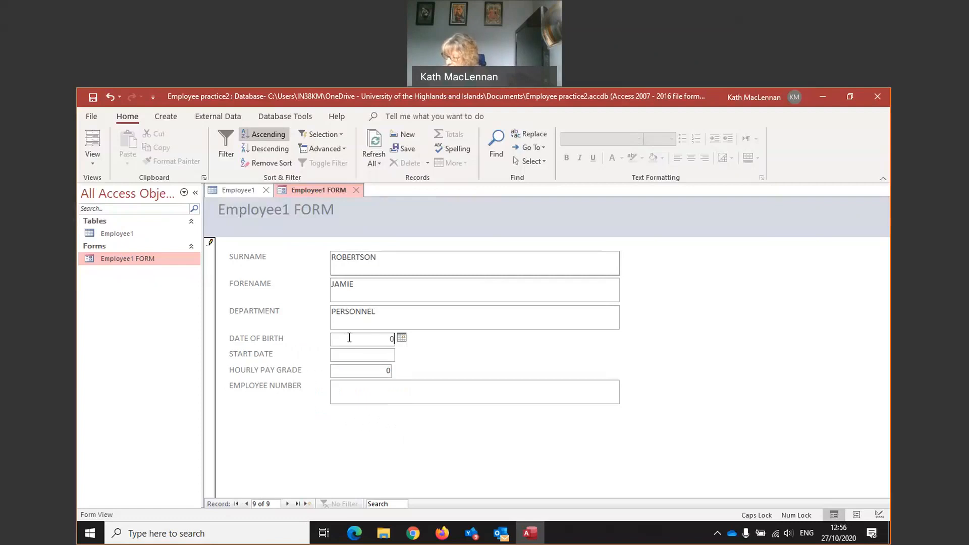
type("5/02/1998")
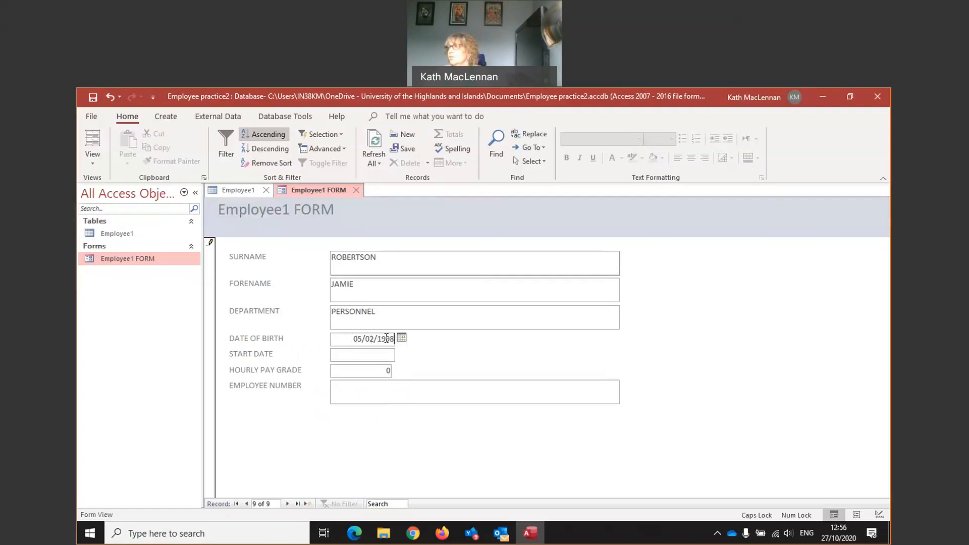
- Set the start date to 7 September 2020 and the hourly pay grade to 1
left_click(376, 355)
left_click(402, 354)
left_click(301, 365)
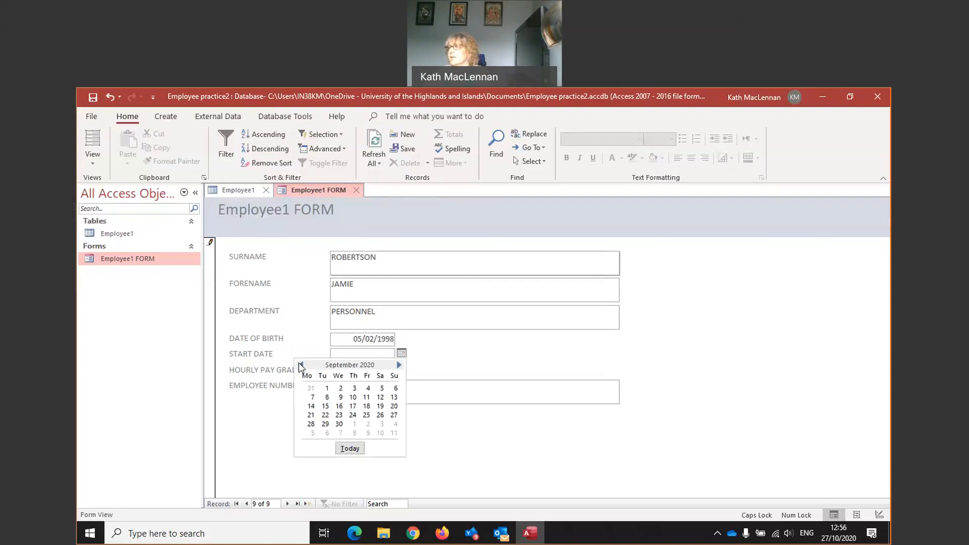
left_click(313, 397)
left_click(368, 371)
type("10")
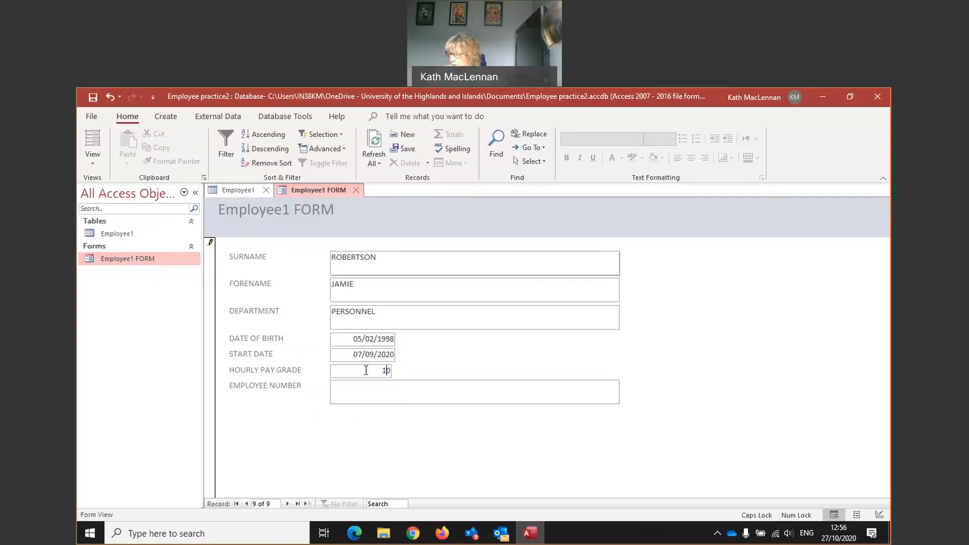
key("Delete")
- Enter the employee number, then save the record and refresh the form
left_click(368, 389)
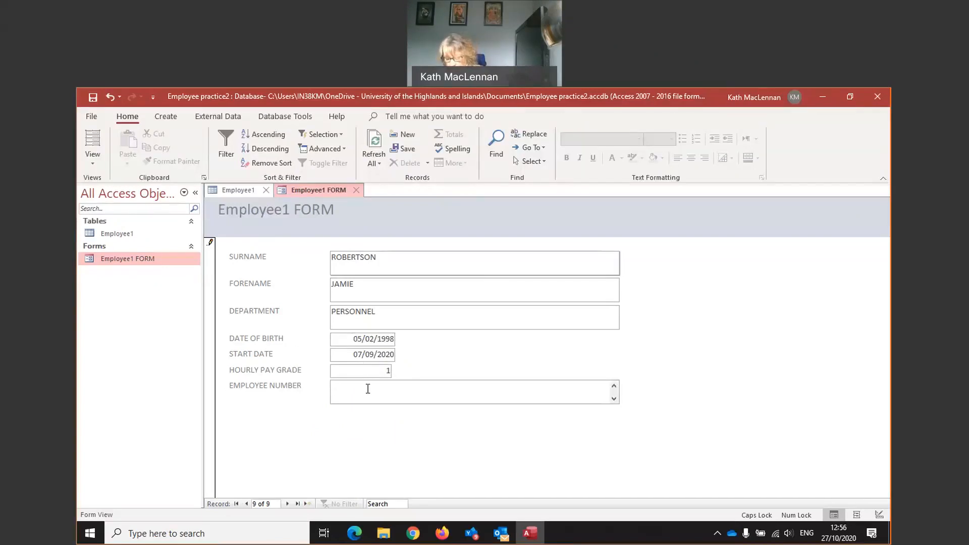
type("t")
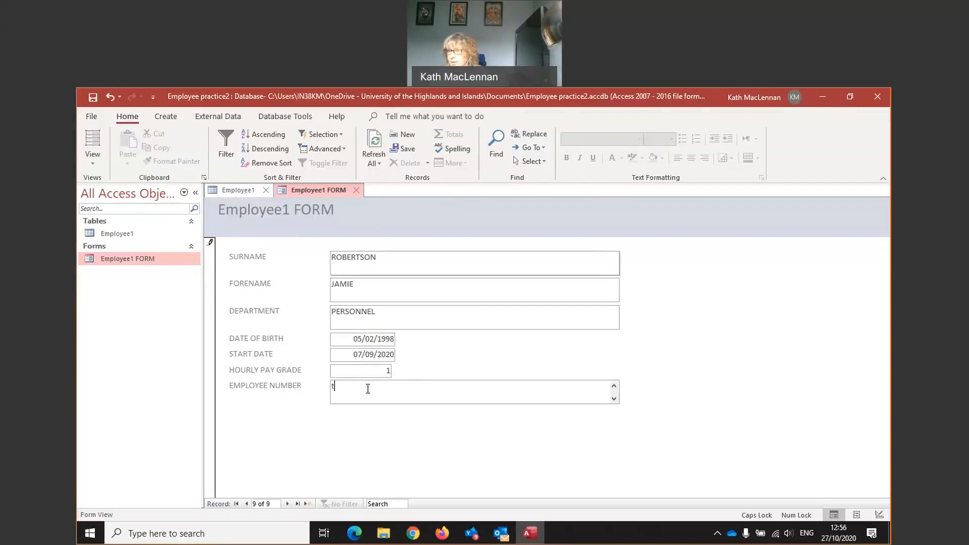
key("BackSpace")
type("TP456")
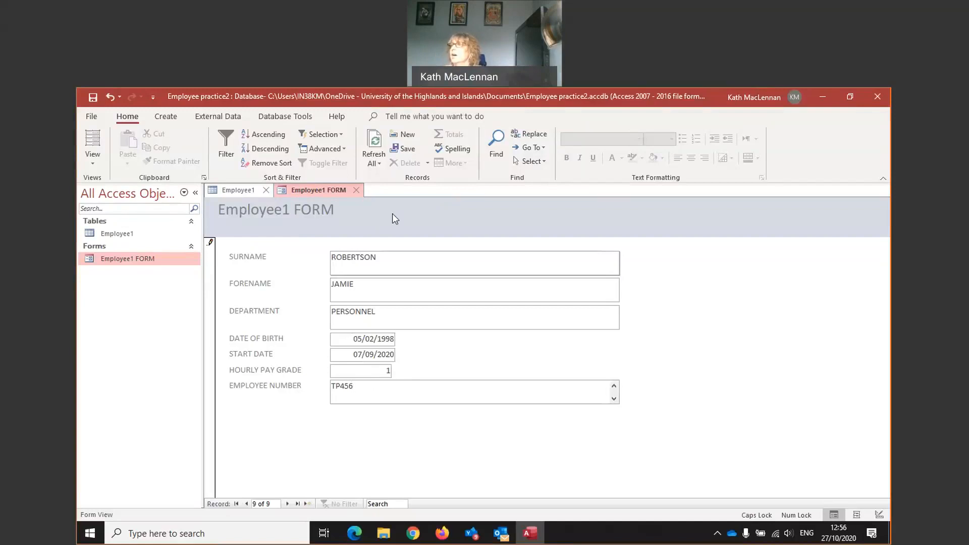
left_click(407, 150)
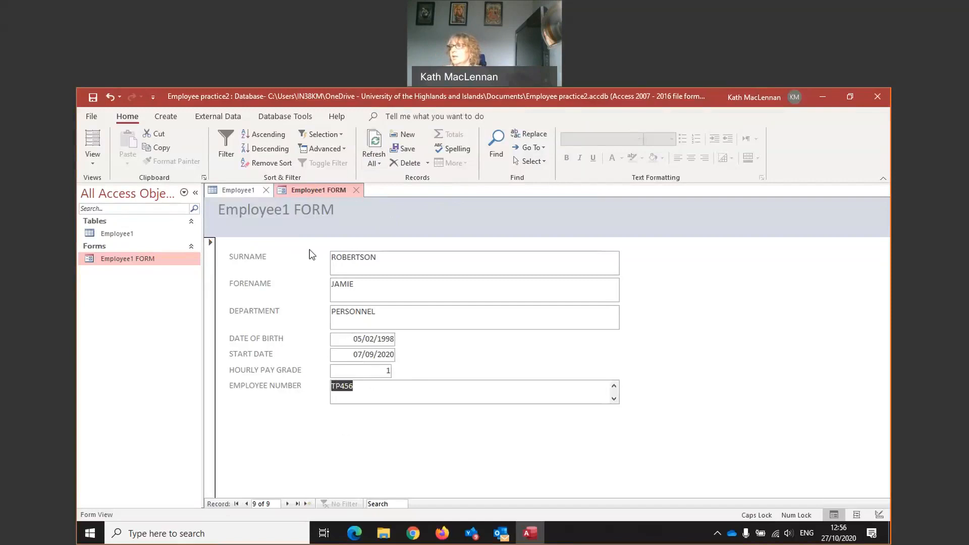
left_click(374, 147)
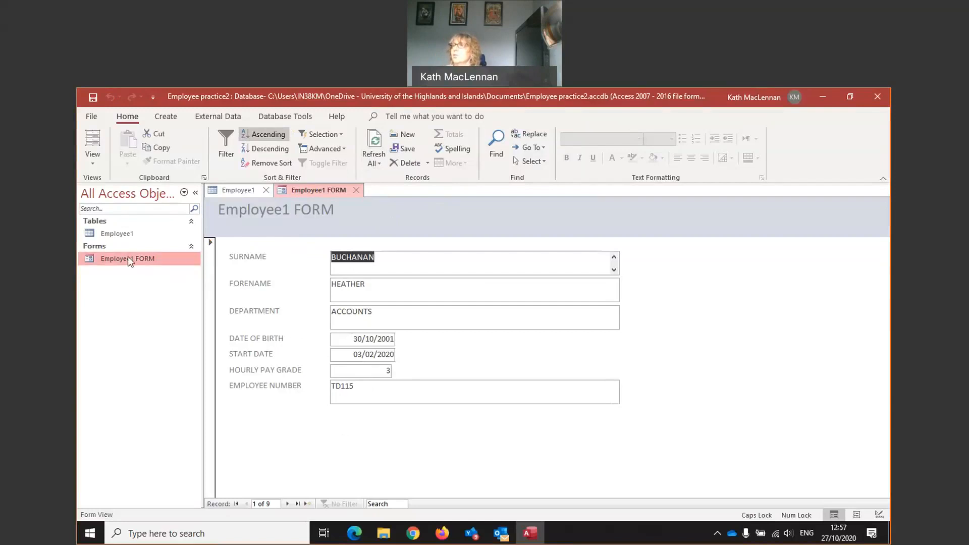
- Open the Employee1 datasheet and refresh it to show all nine records
double_click(114, 234)
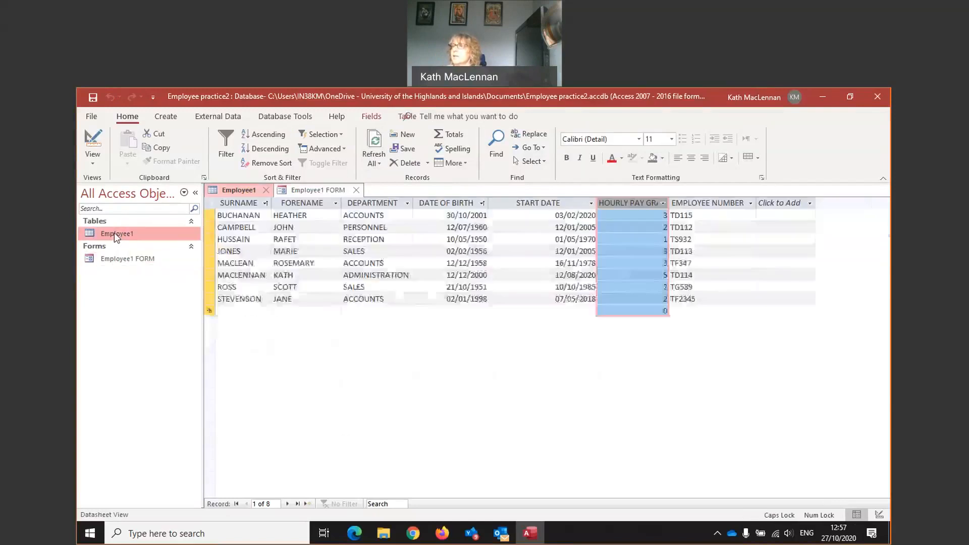
left_click(374, 144)
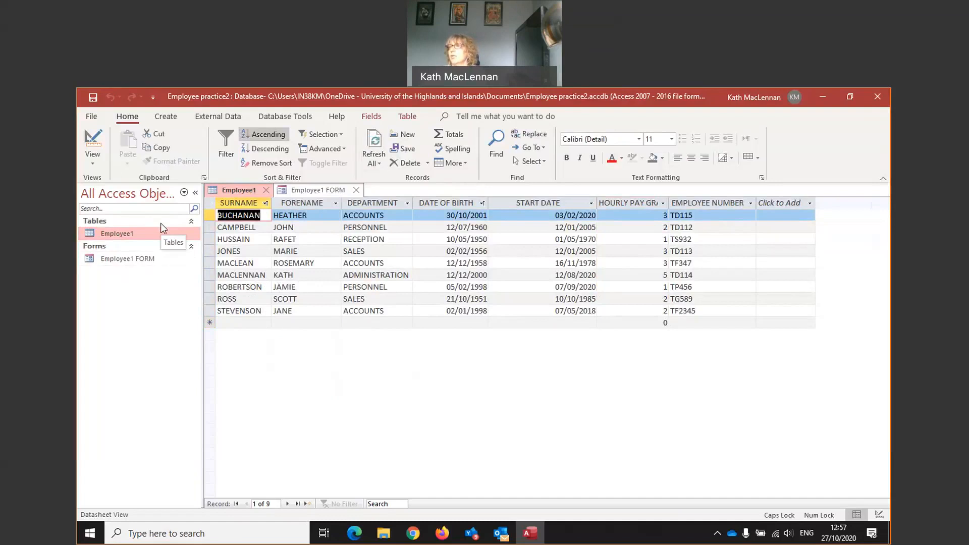
left_click(147, 260)
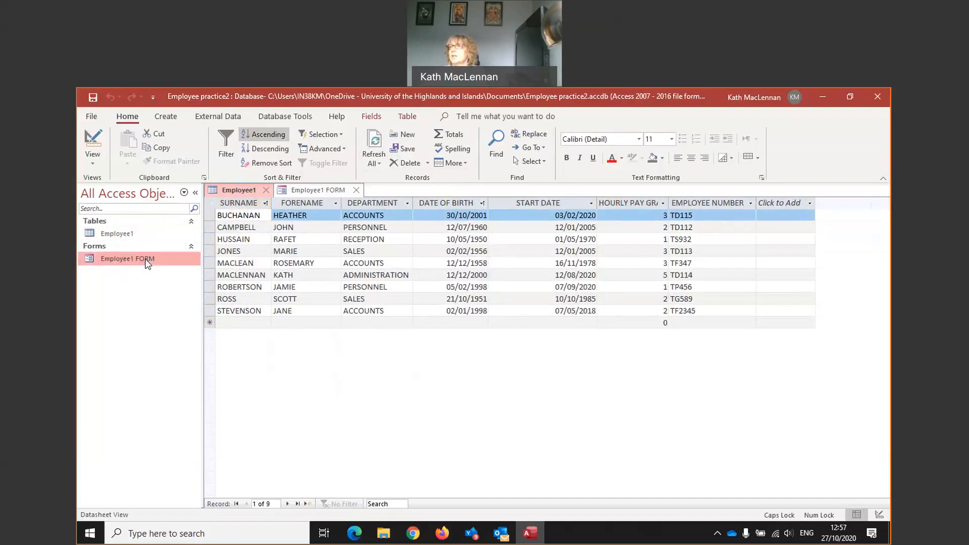
- Reopen Employee1 FORM and step forward through the records past CAMPBELL, MACLEAN and MACLENNAN
double_click(146, 260)
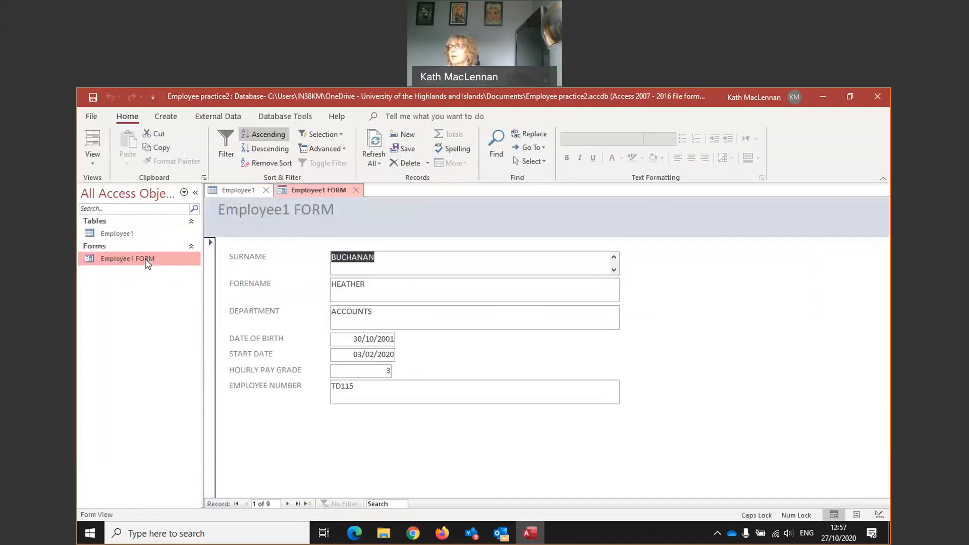
left_click(288, 504)
left_click(287, 504)
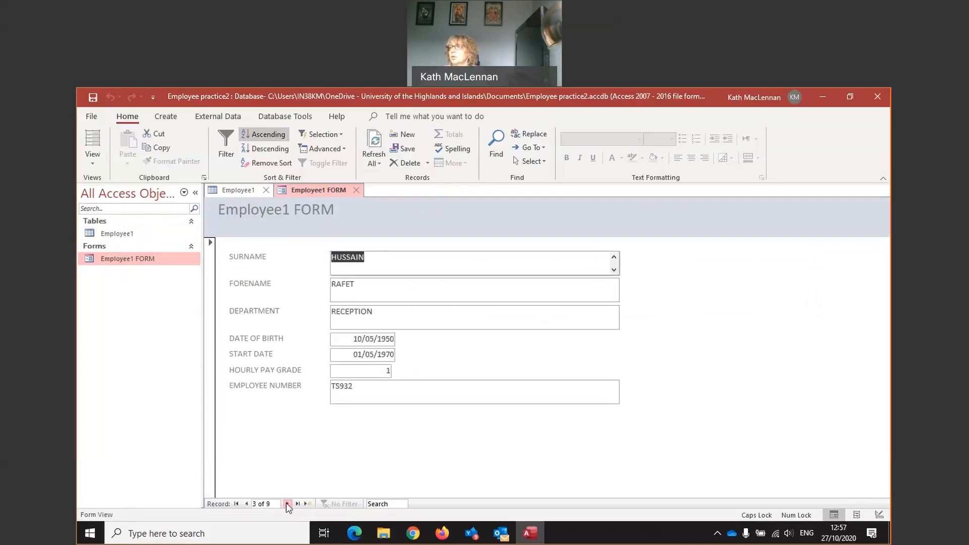
left_click(288, 504)
left_click(288, 504)
left_click(287, 504)
left_click(257, 504)
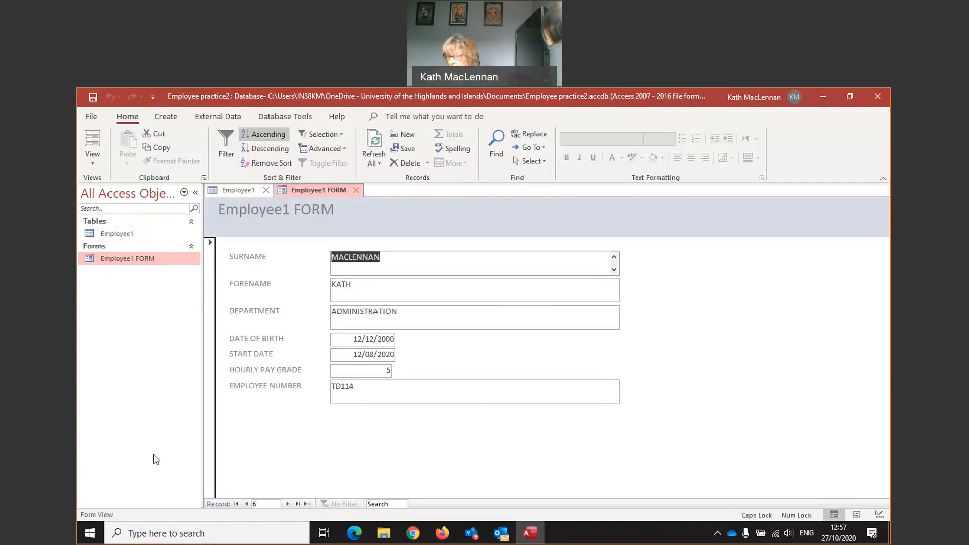
key("BackSpace")
type("7")
key("Return")
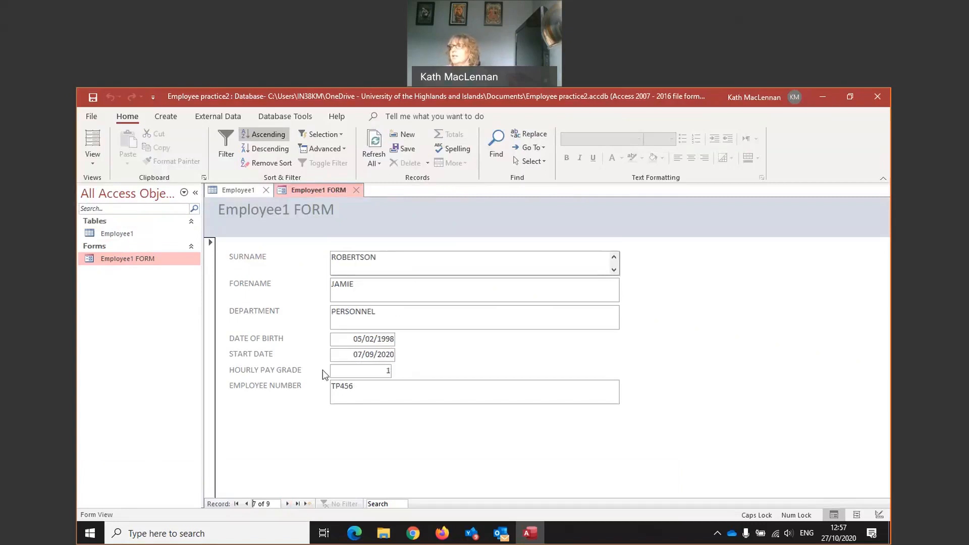
left_click(303, 260)
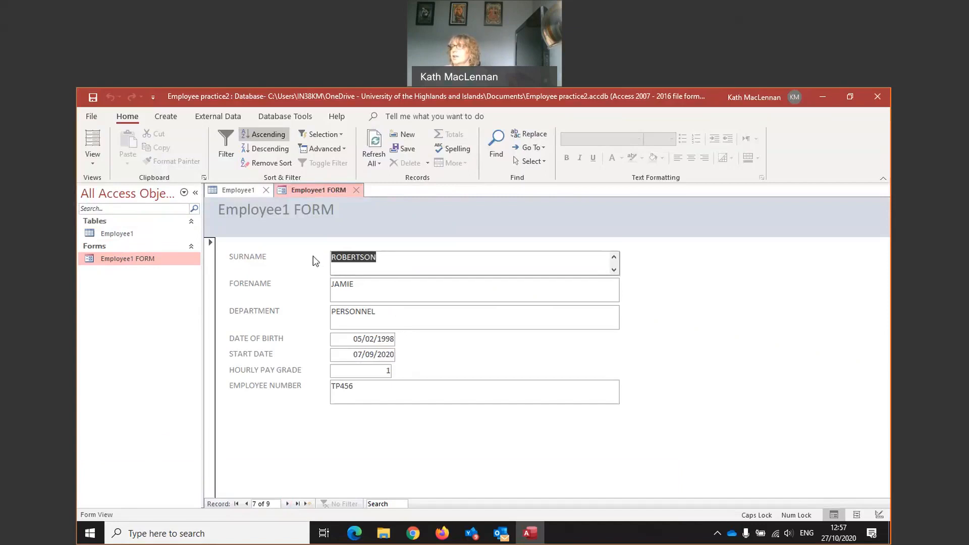
- Try deleting the ROBERTSON record twice, cancelling the second confirmation prompt
left_click(427, 163)
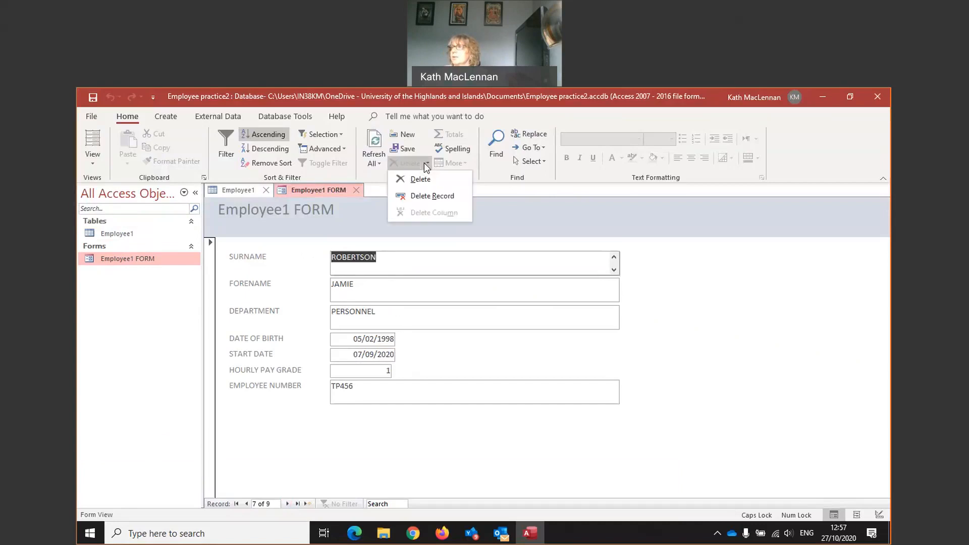
left_click(415, 197)
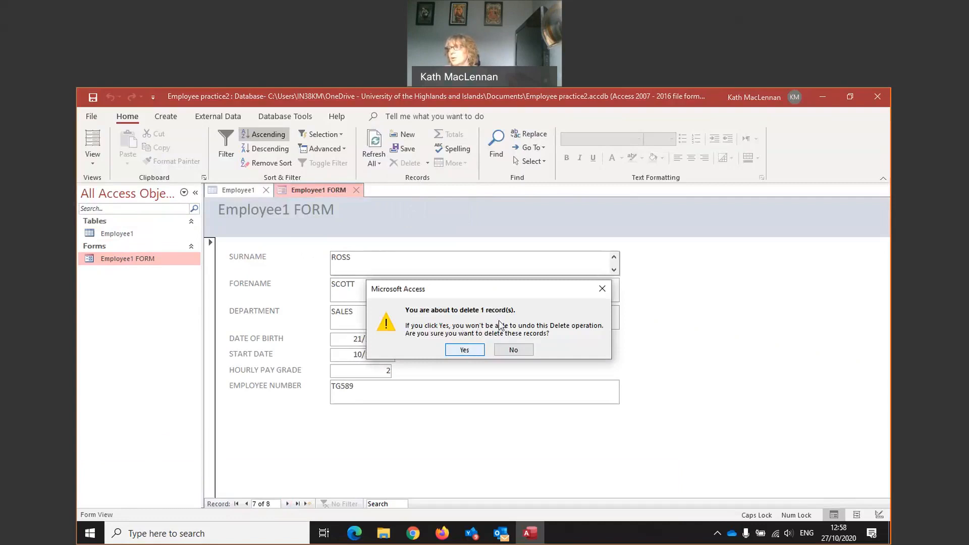
left_click(463, 350)
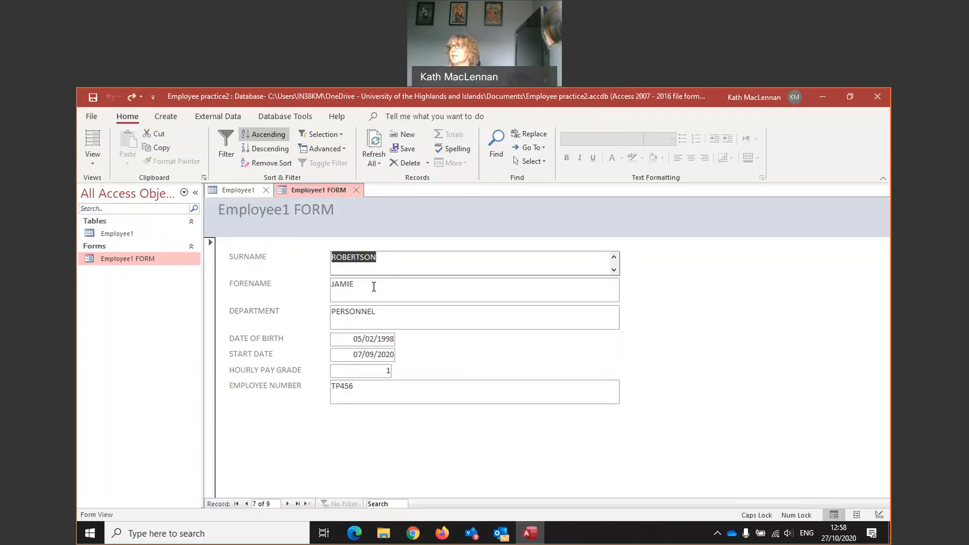
left_click(428, 163)
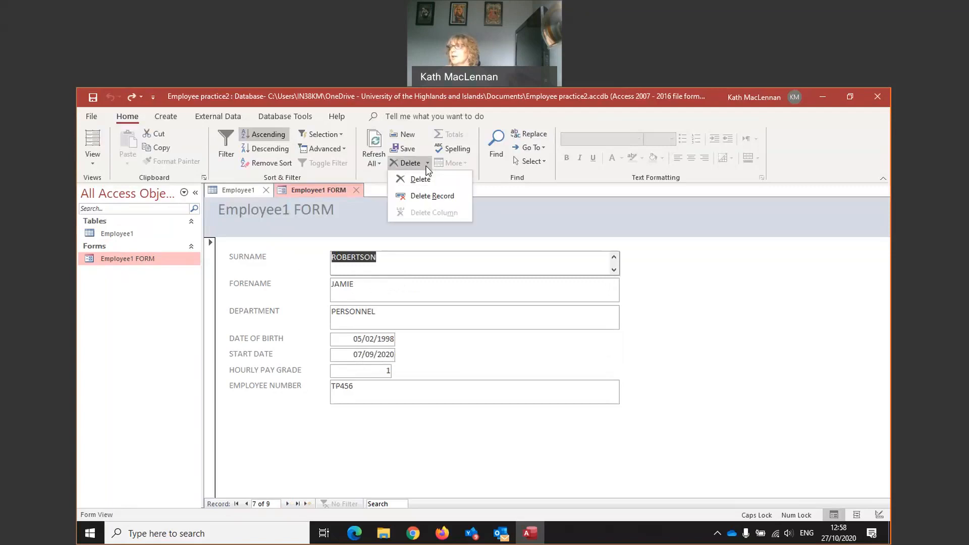
left_click(423, 197)
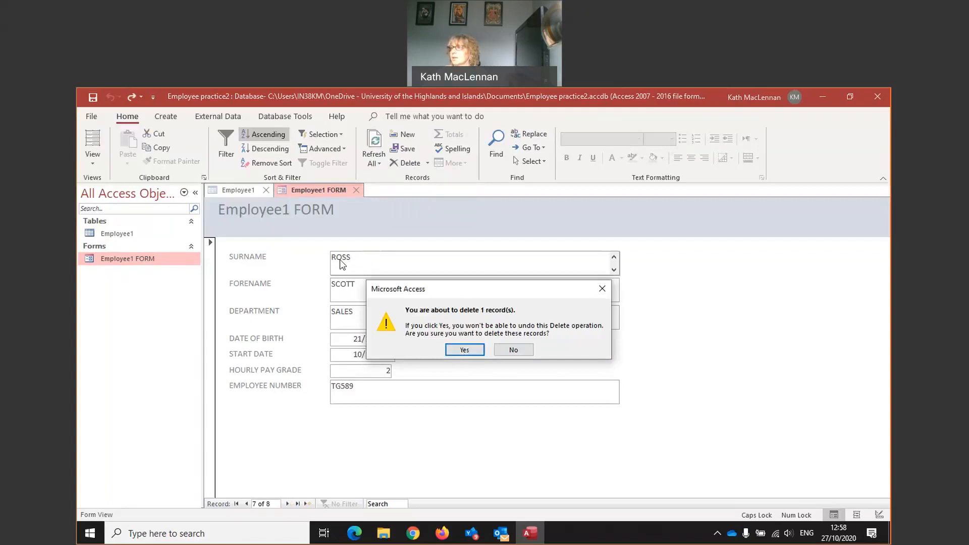
left_click(513, 350)
left_click(360, 286)
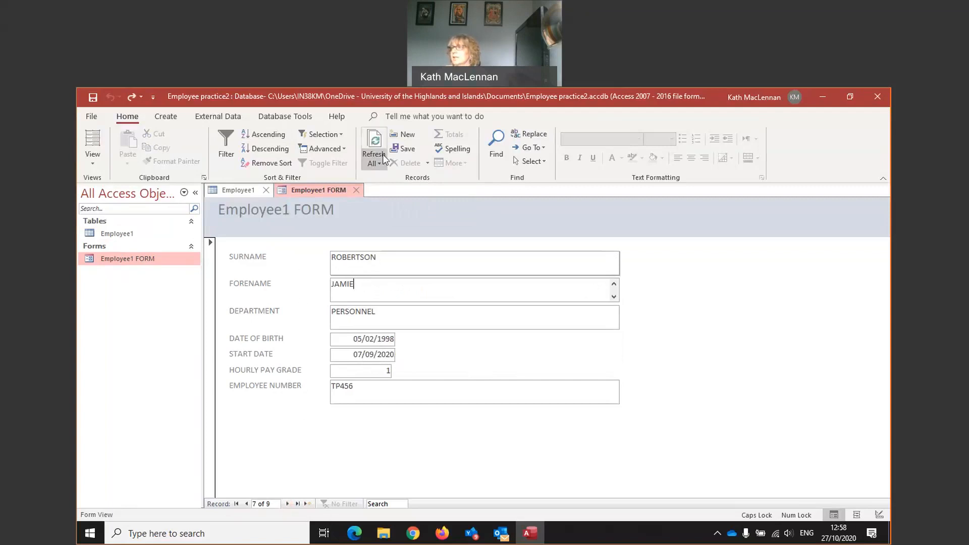
left_click(427, 164)
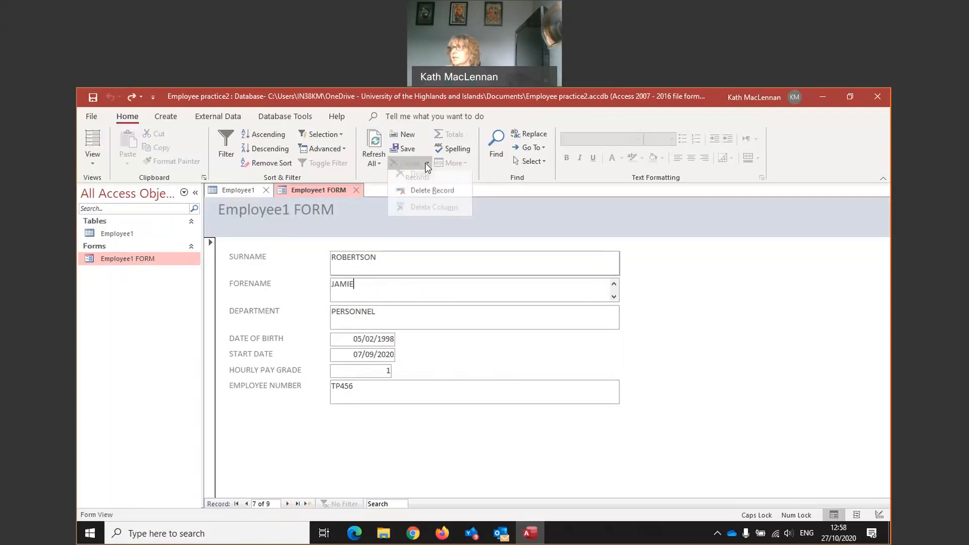
left_click(418, 196)
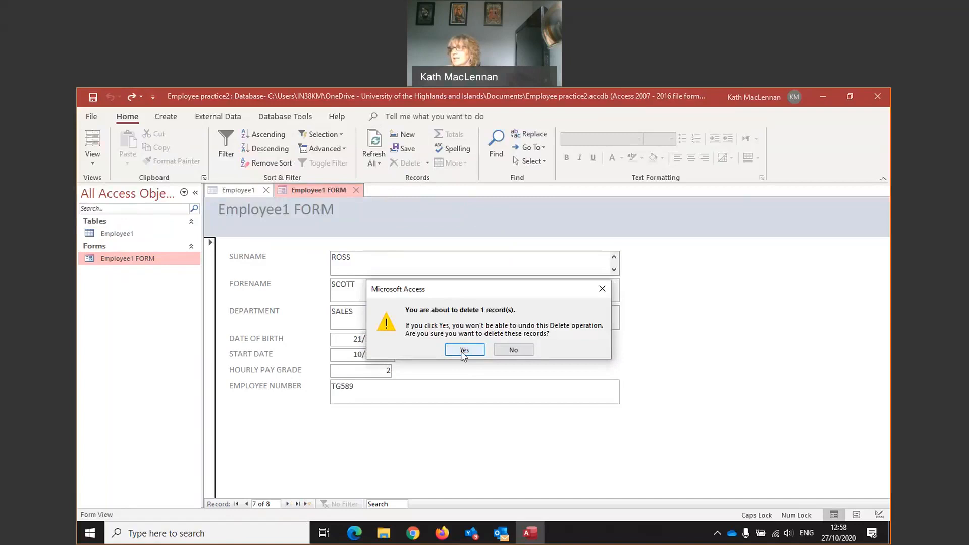
left_click(463, 351)
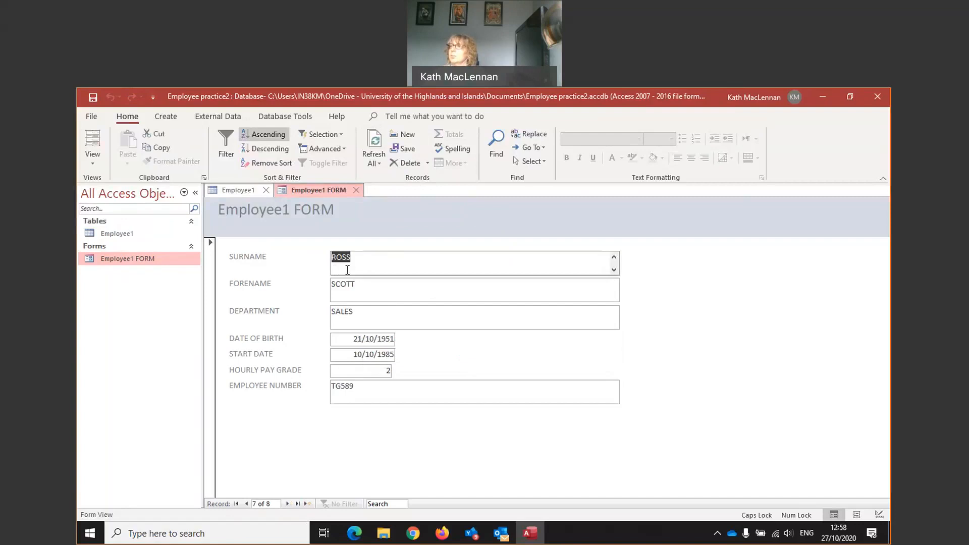
left_click(381, 152)
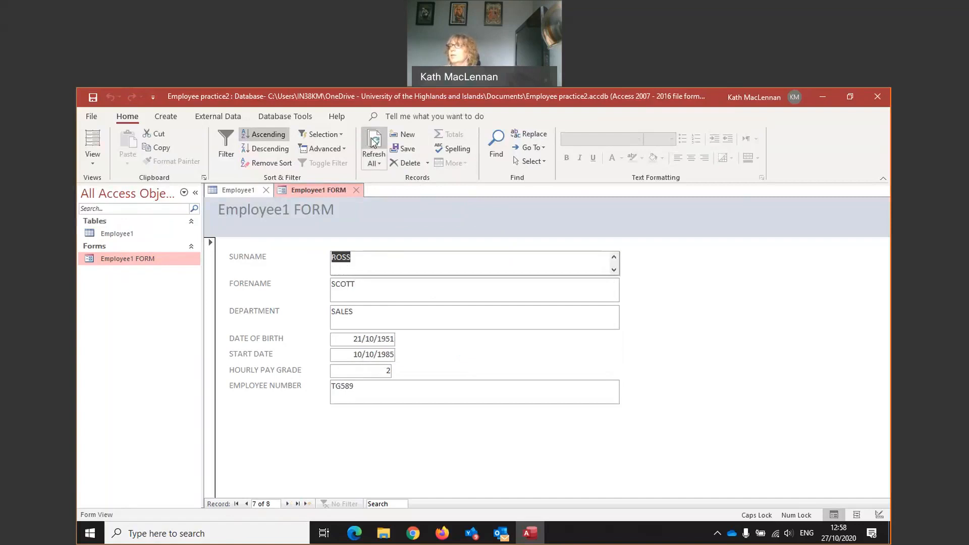
- Refresh the Employee1 table to confirm ROBERTSON is gone, then reopen Employee1 FORM and go to File
double_click(106, 235)
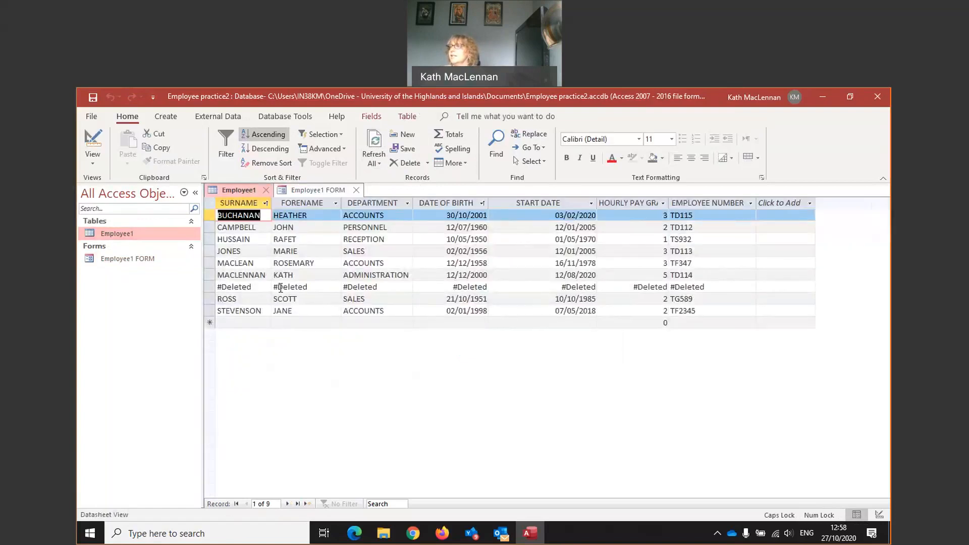
left_click(374, 144)
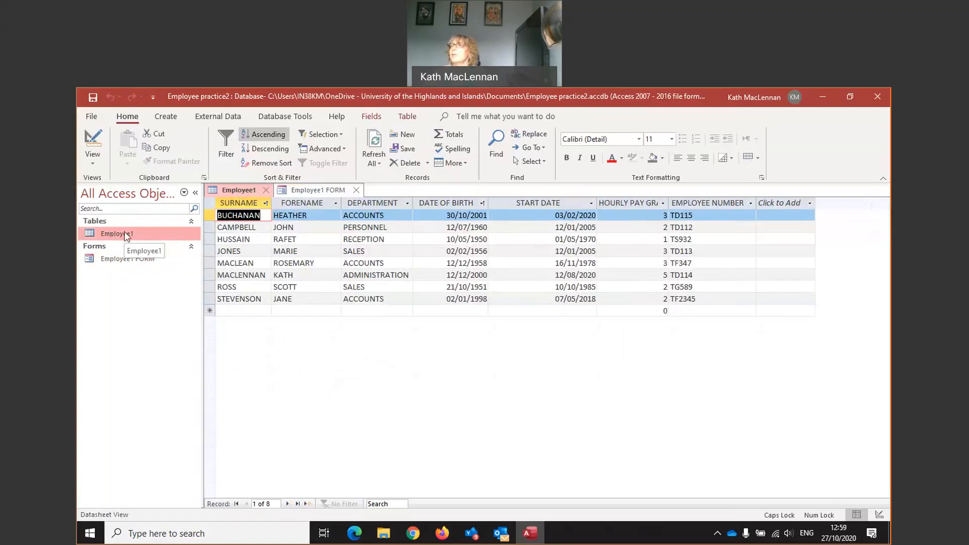
left_click(111, 257)
double_click(111, 257)
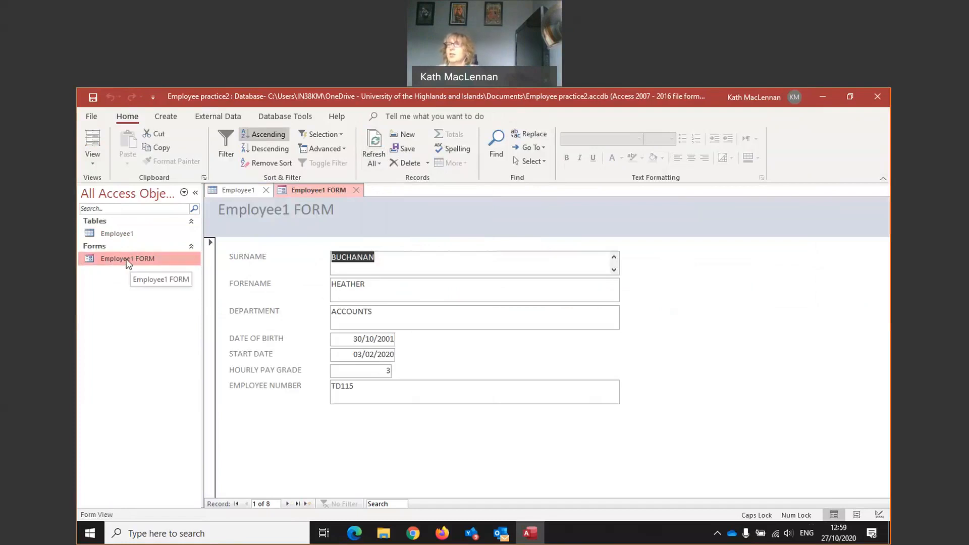
left_click(92, 118)
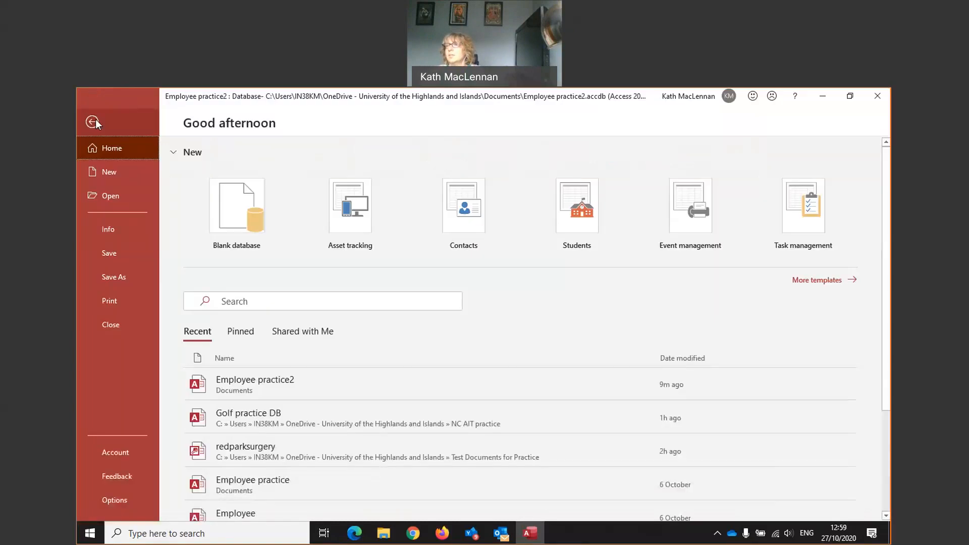
- Show Employee1 FORM in Print Preview, then close the preview
left_click(114, 306)
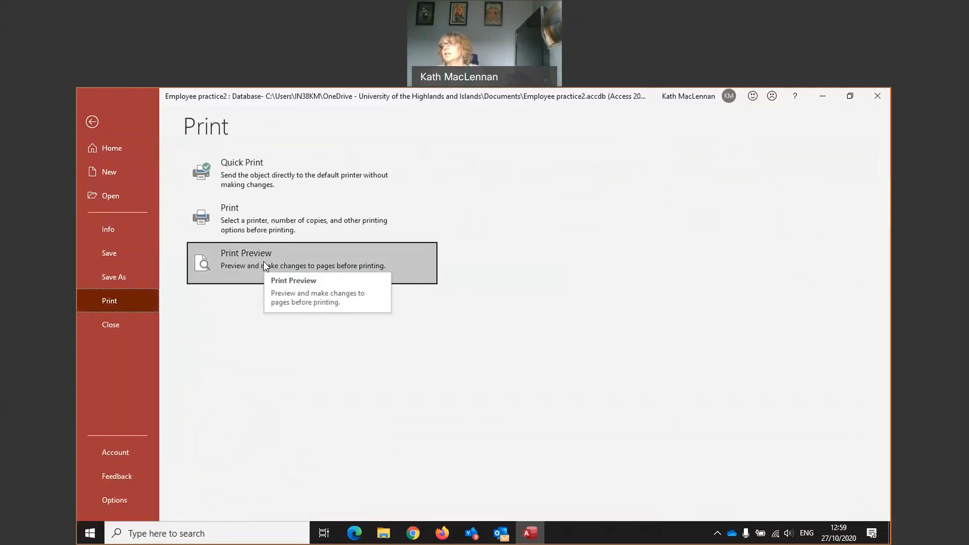
left_click(263, 261)
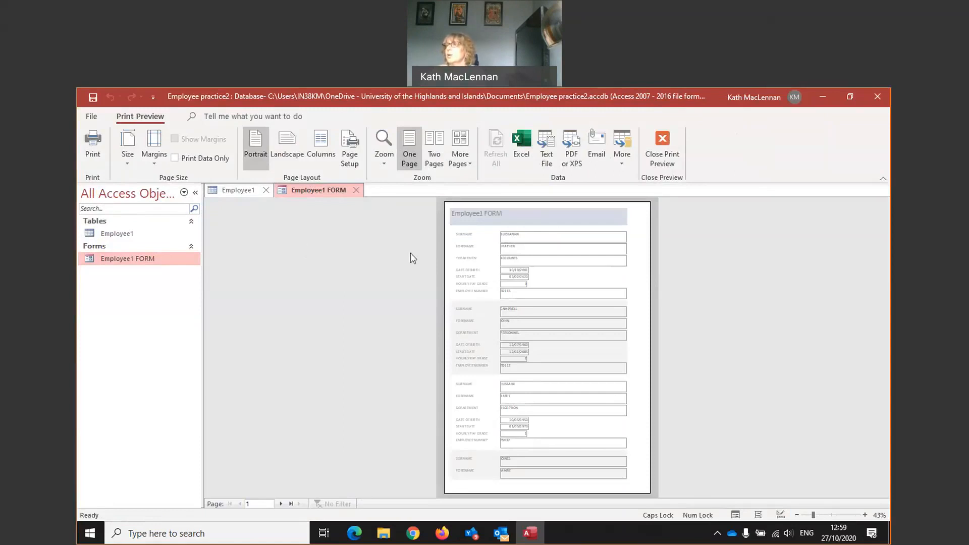
left_click(662, 144)
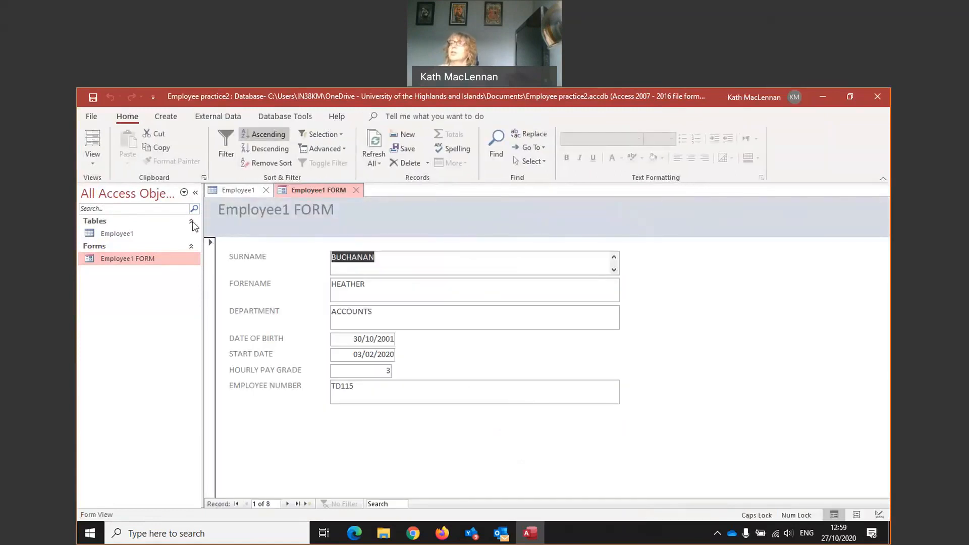
- Pick Microsoft Print to PDF in the Print dialog, cancel without printing, and advance one record
left_click(91, 117)
left_click(108, 301)
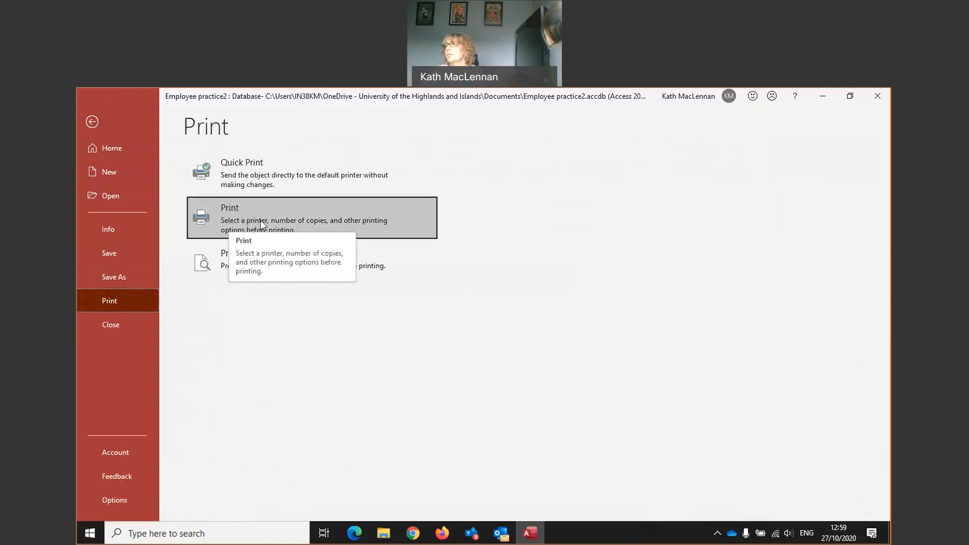
left_click(249, 213)
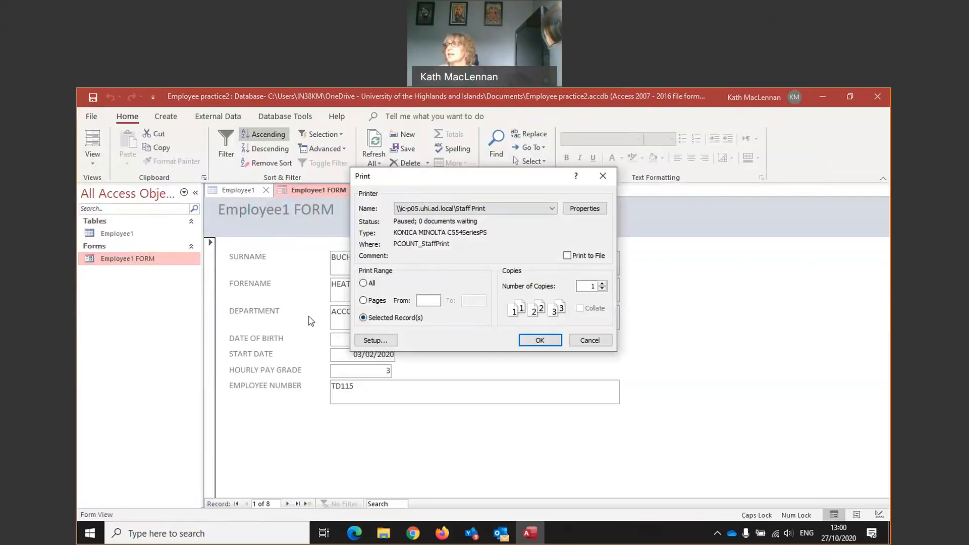
left_click(551, 208)
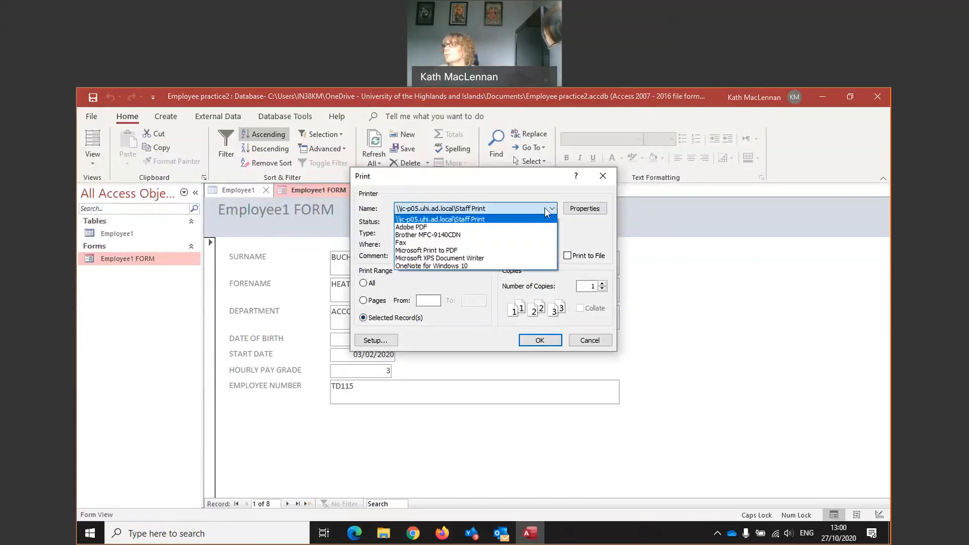
left_click(449, 251)
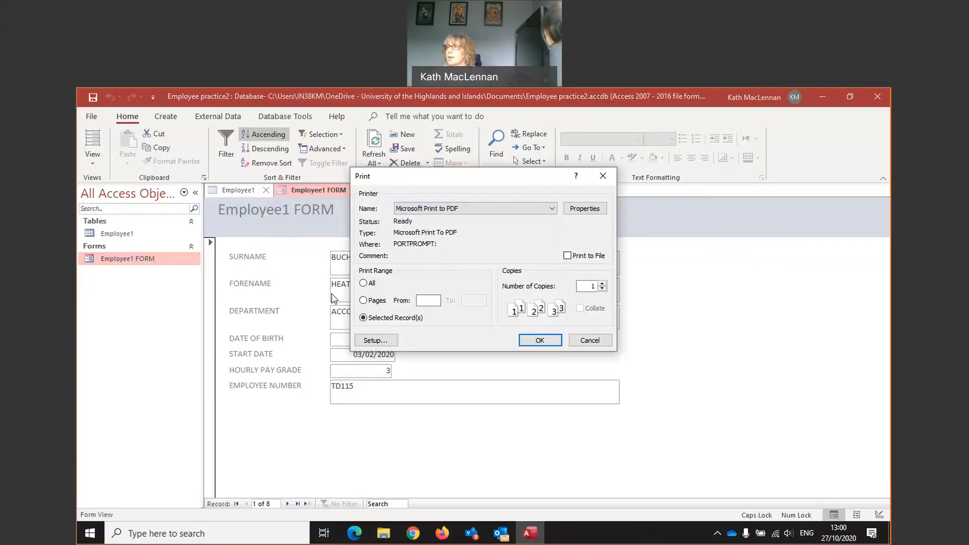
left_click(589, 341)
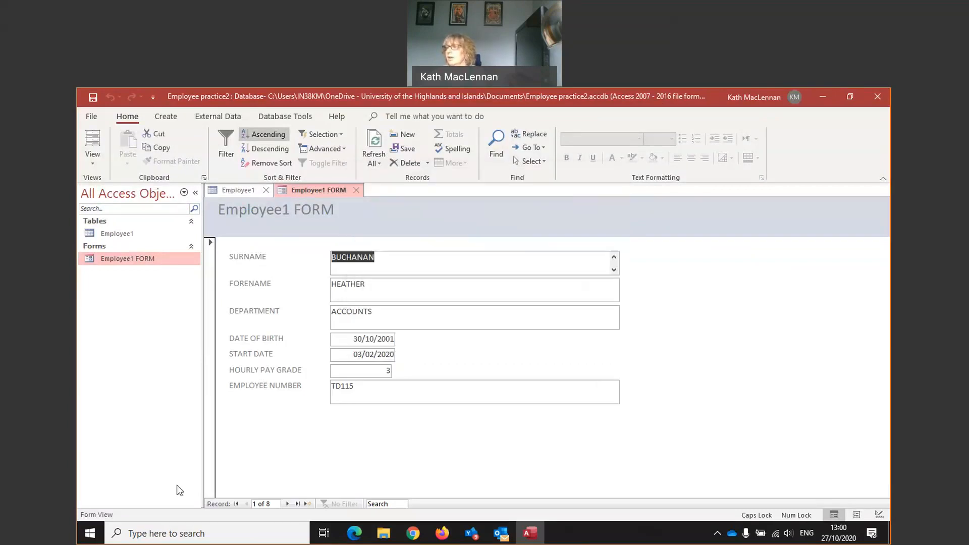
left_click(287, 504)
- Go to record 3 and print only the selected record to Microsoft Print to PDF
left_click(287, 504)
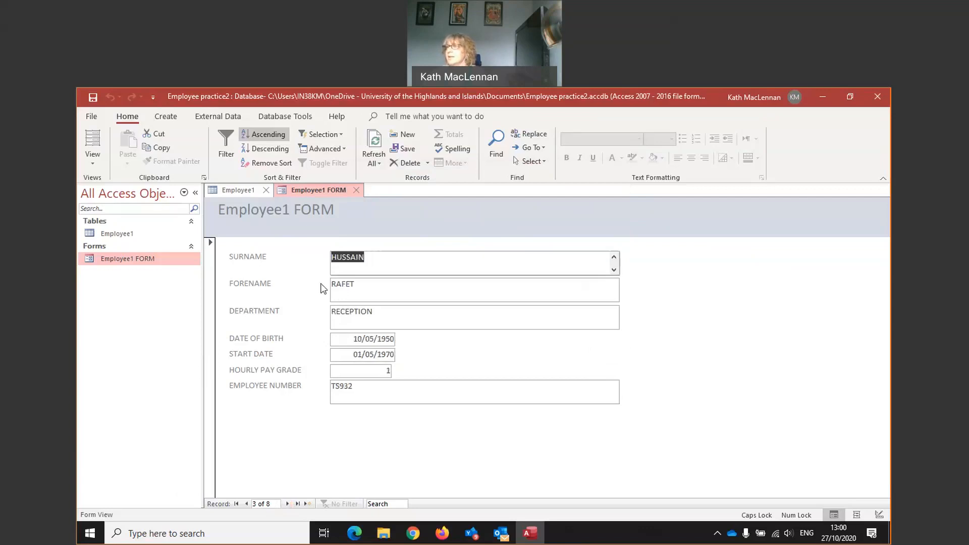
left_click(91, 123)
left_click(97, 299)
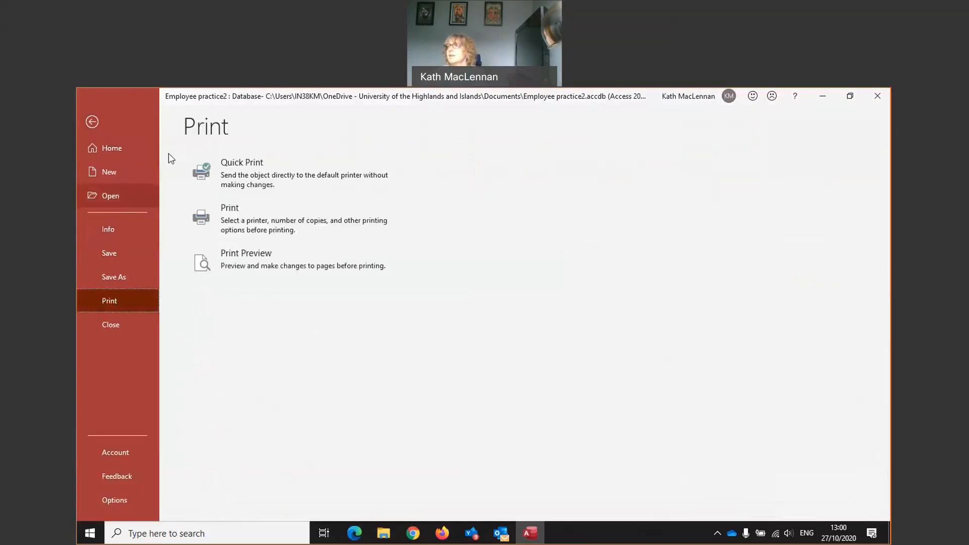
left_click(252, 225)
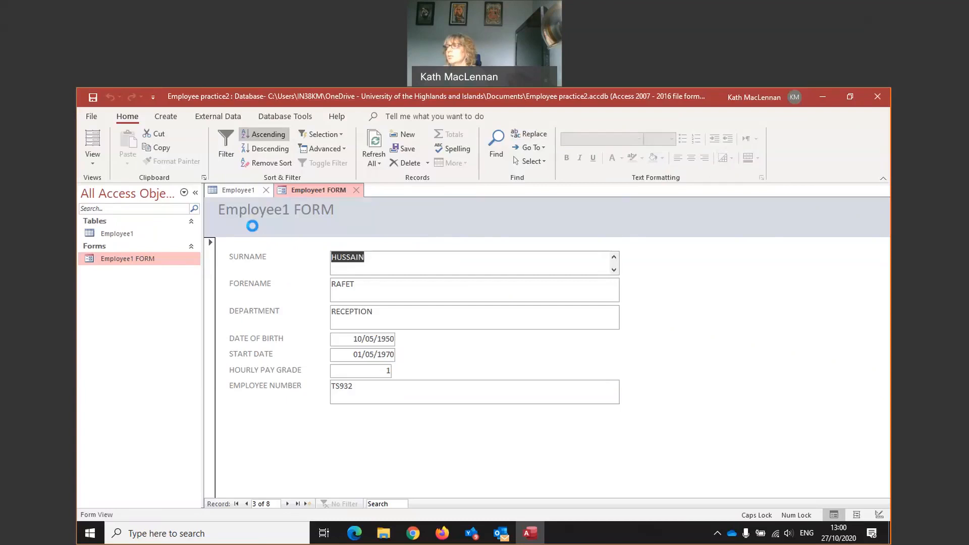
left_click(363, 318)
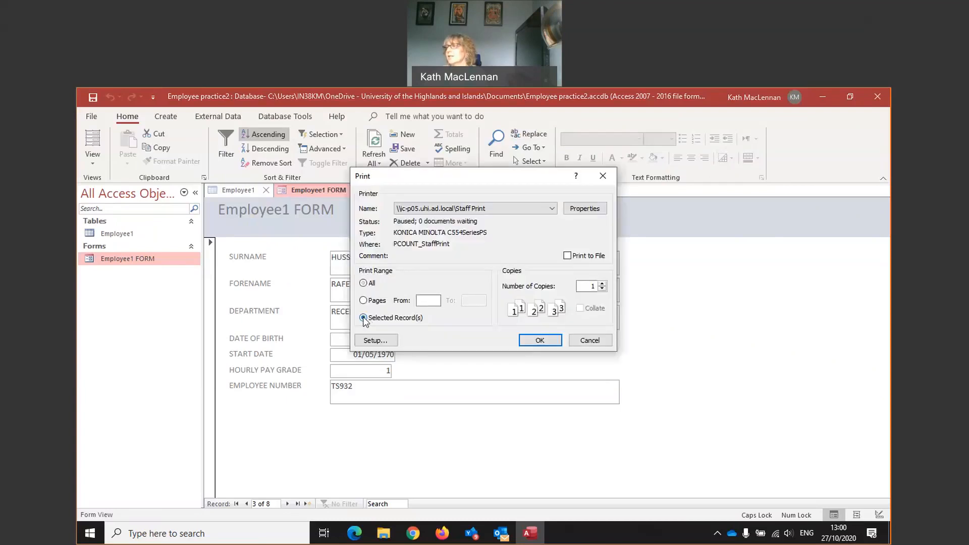
left_click(552, 209)
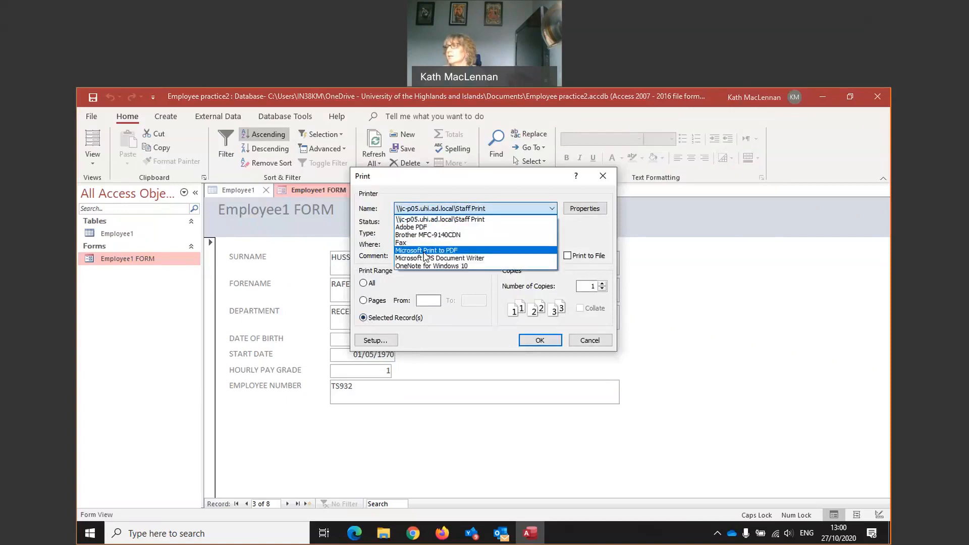
left_click(425, 251)
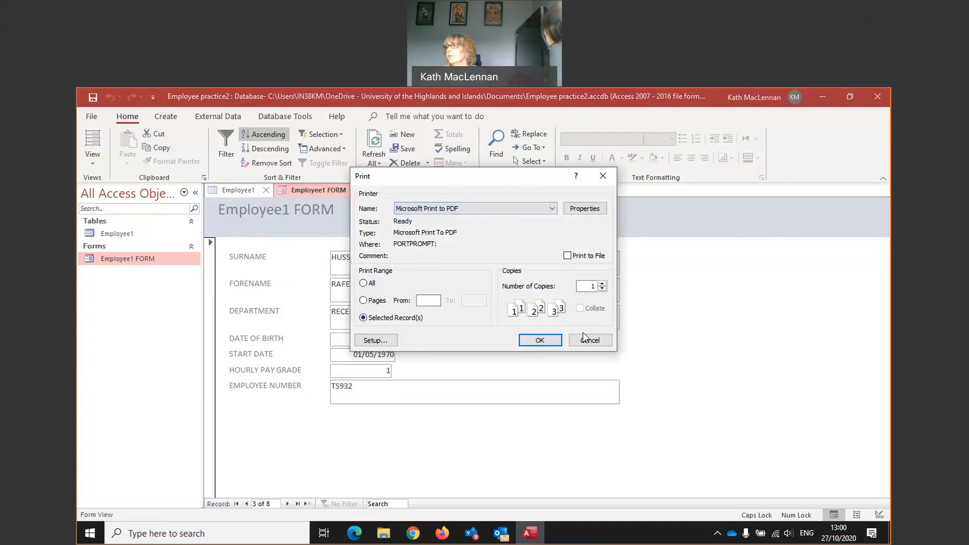
left_click(540, 341)
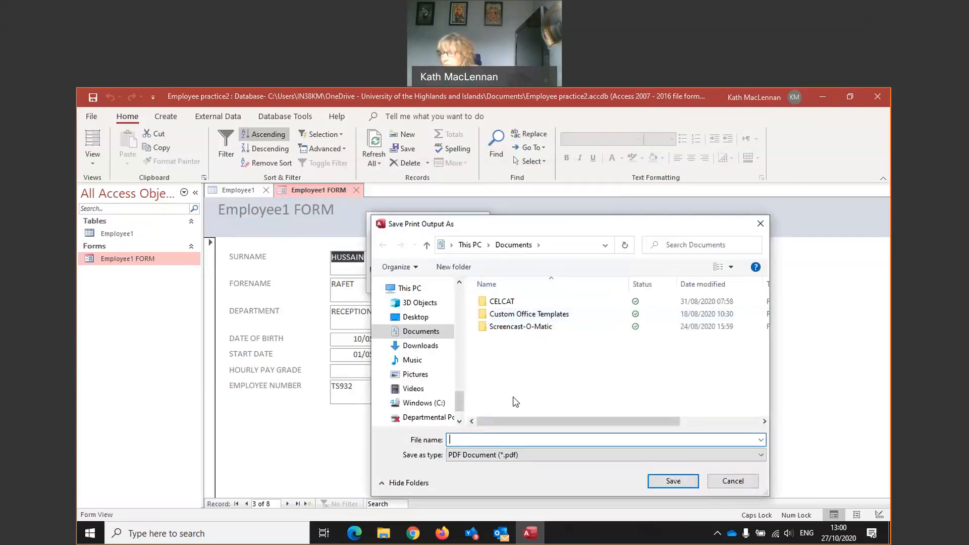
- Save the PDF as 'Form <employee name> record' and open it from File Explorer
type("FORM")
key("BackSpace")
key("BackSpace")
key("BackSpace")
key("BackSpace")
key("Caps_Lock")
type("Fo")
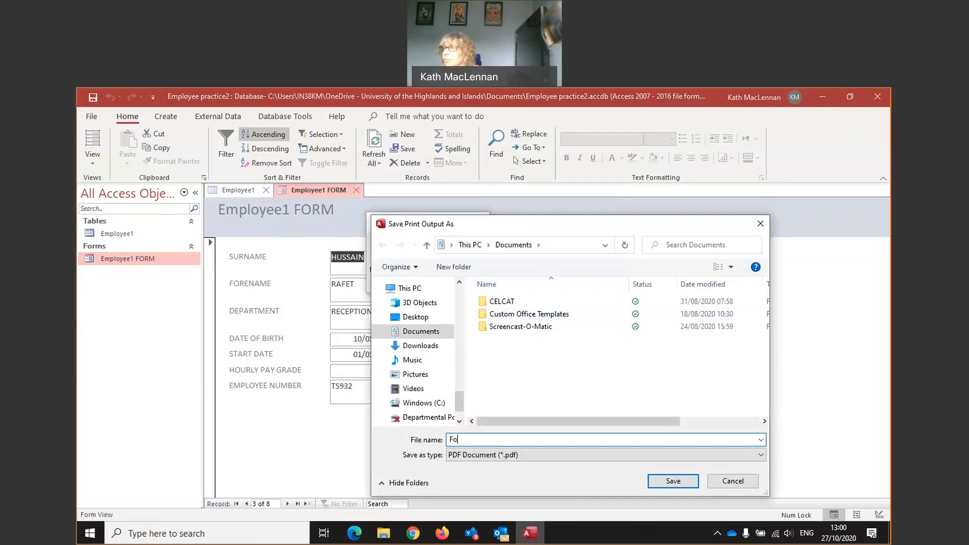
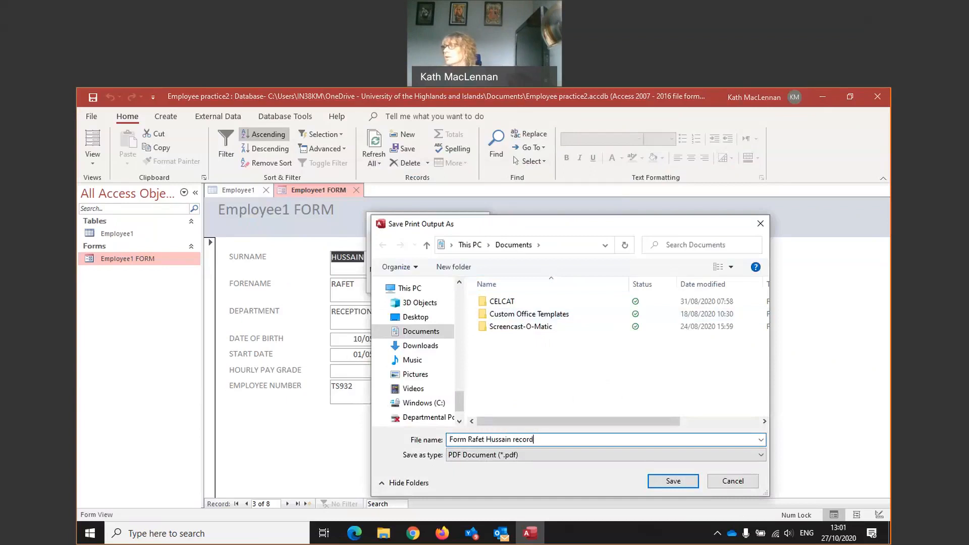
left_click(666, 481)
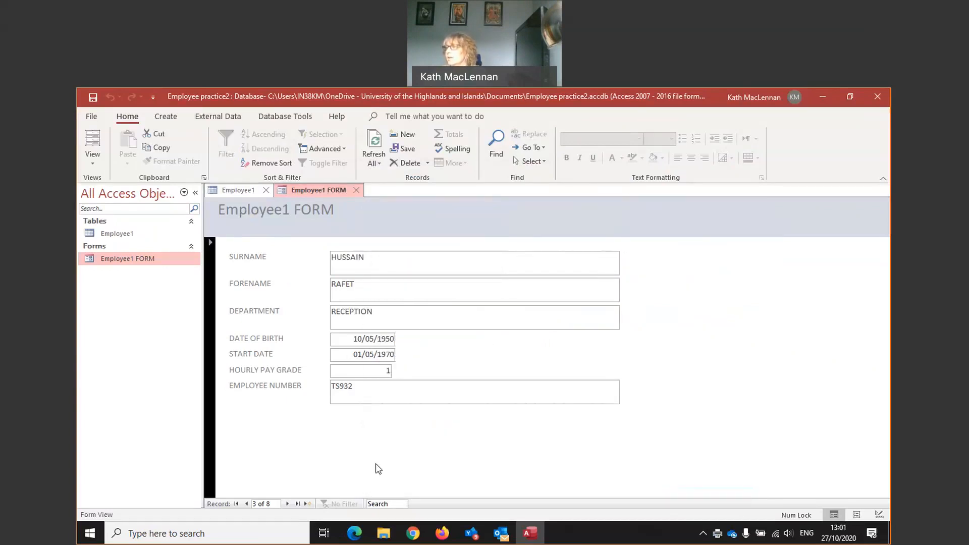
left_click(384, 533)
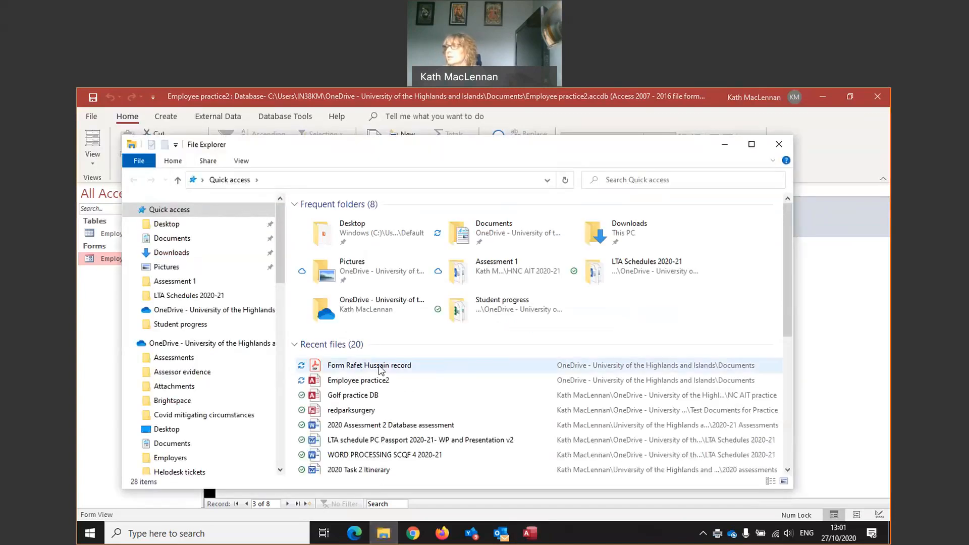
double_click(380, 367)
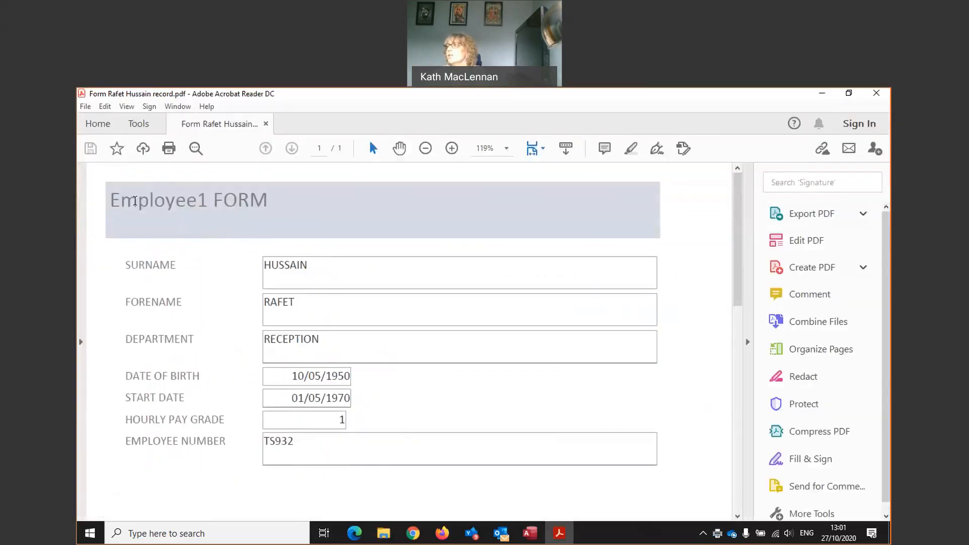
- Scroll through the one-record PDF, then close Acrobat Reader and File Explorer
scroll(528, 372, "down", 3)
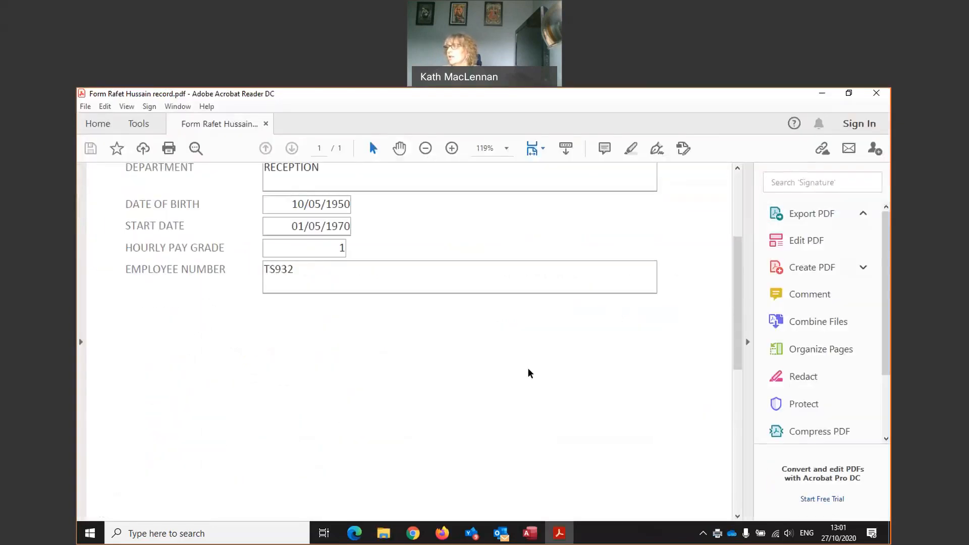
scroll(525, 374, "down", 2)
scroll(524, 373, "up", 2)
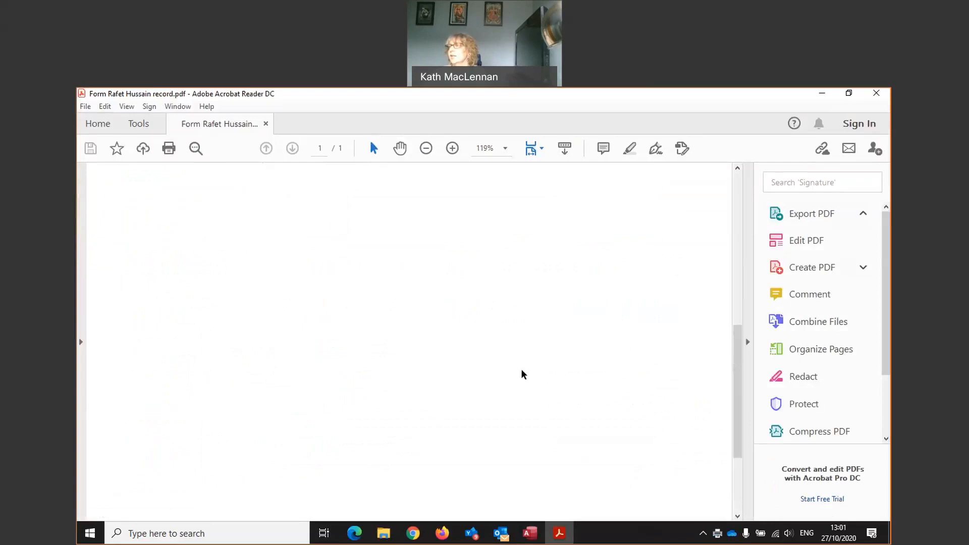
scroll(522, 374, "up", 3)
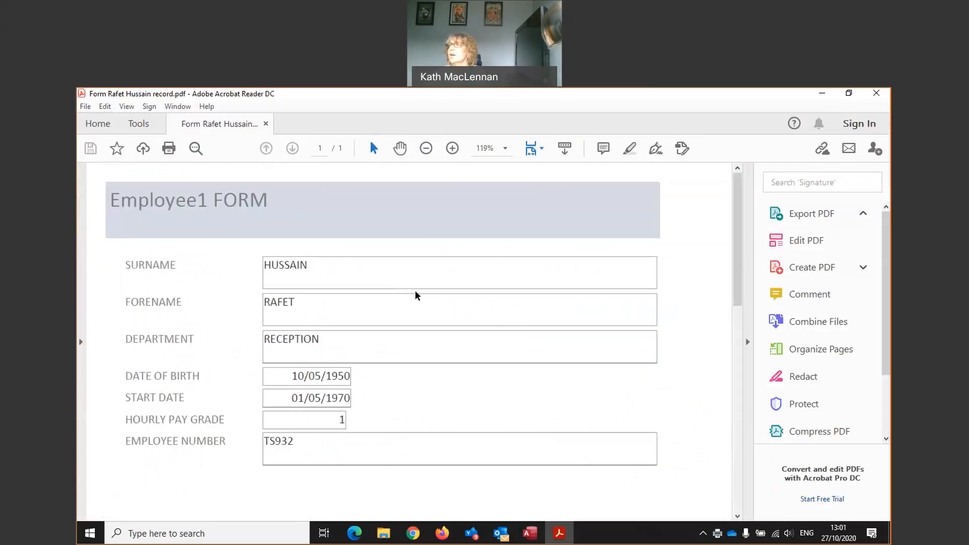
left_click(266, 125)
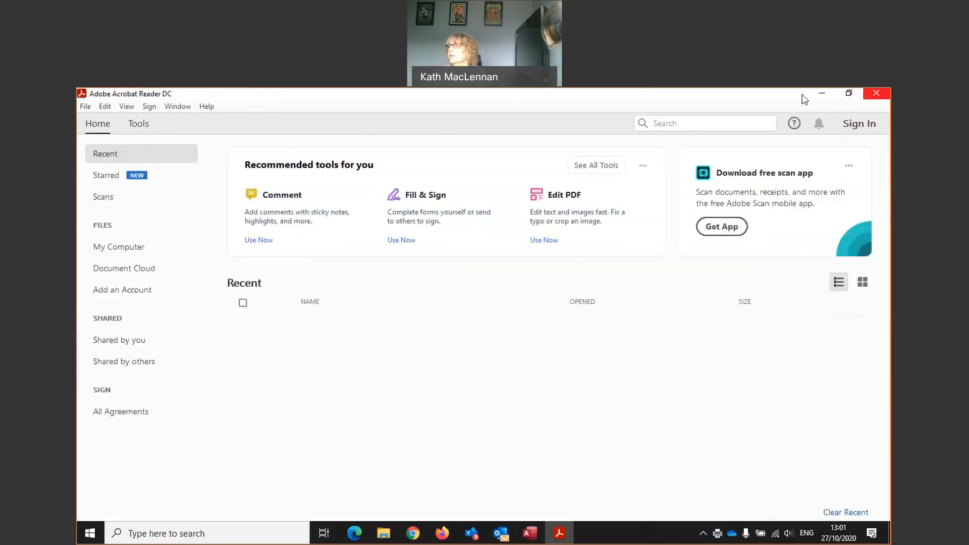
left_click(876, 93)
left_click(727, 142)
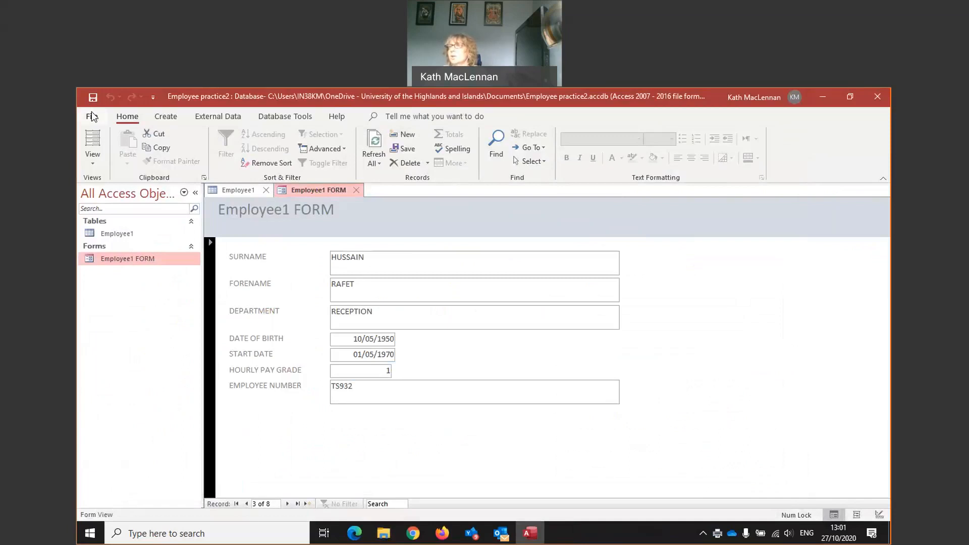
left_click(87, 118)
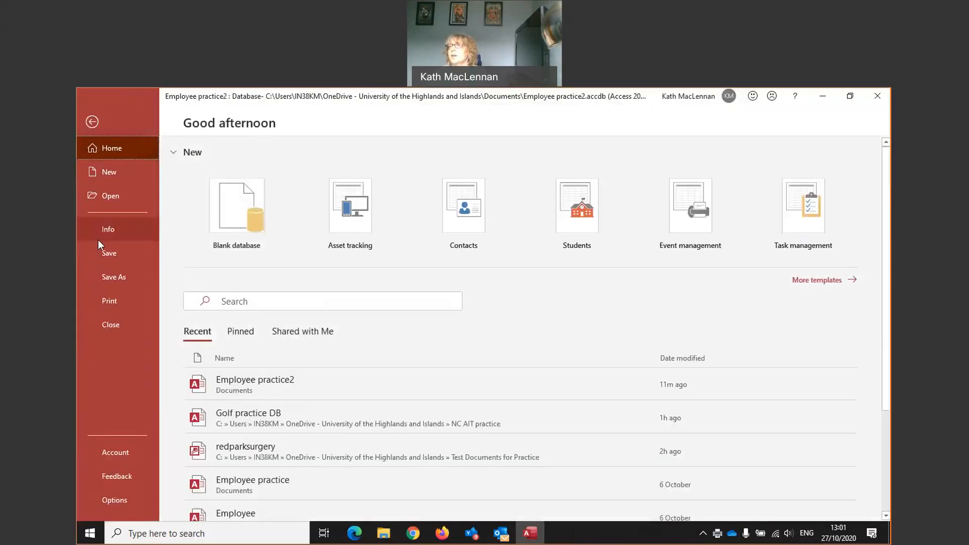
left_click(103, 304)
left_click(277, 219)
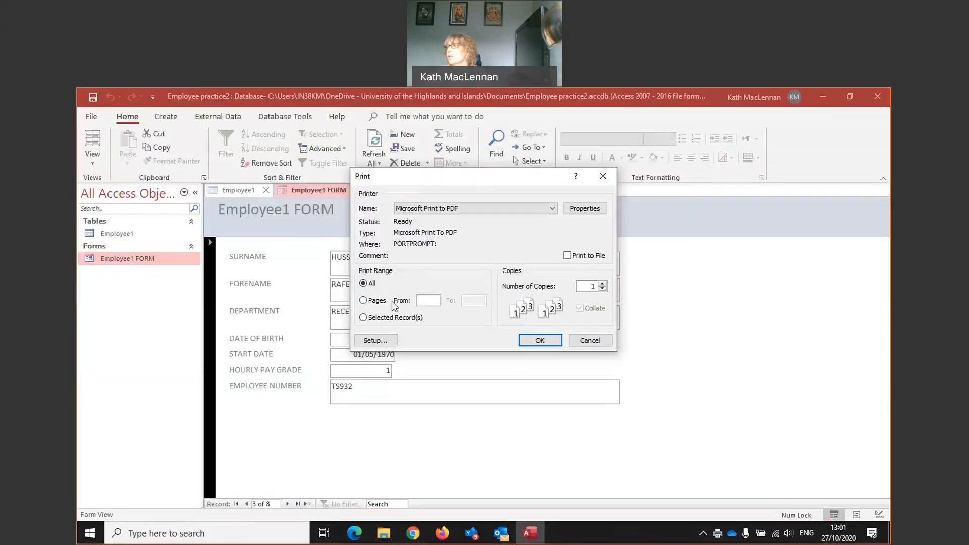
left_click(364, 301)
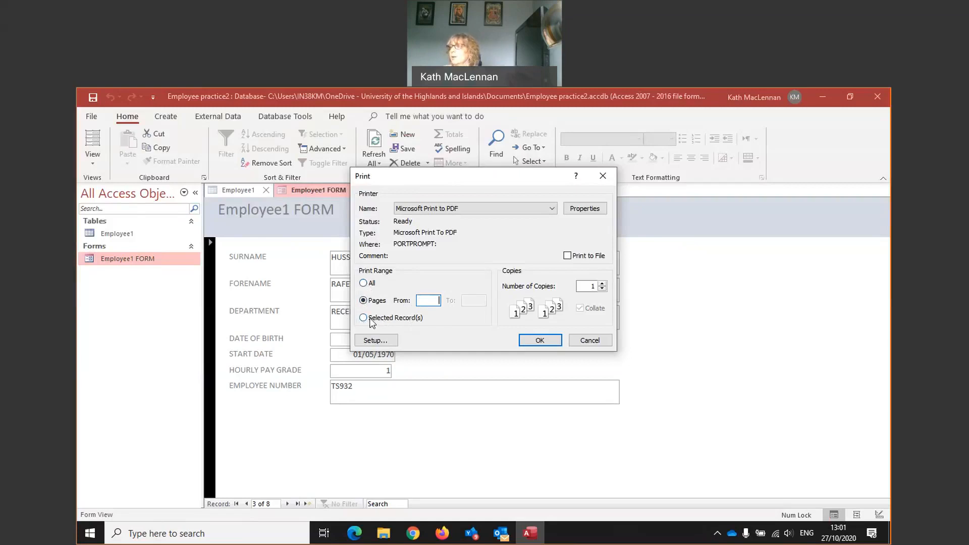
left_click(595, 341)
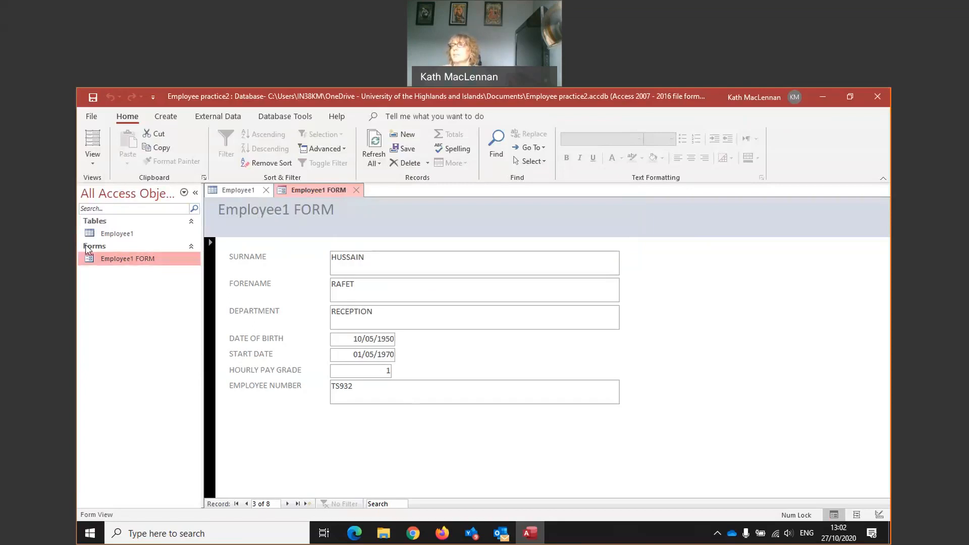
left_click(92, 166)
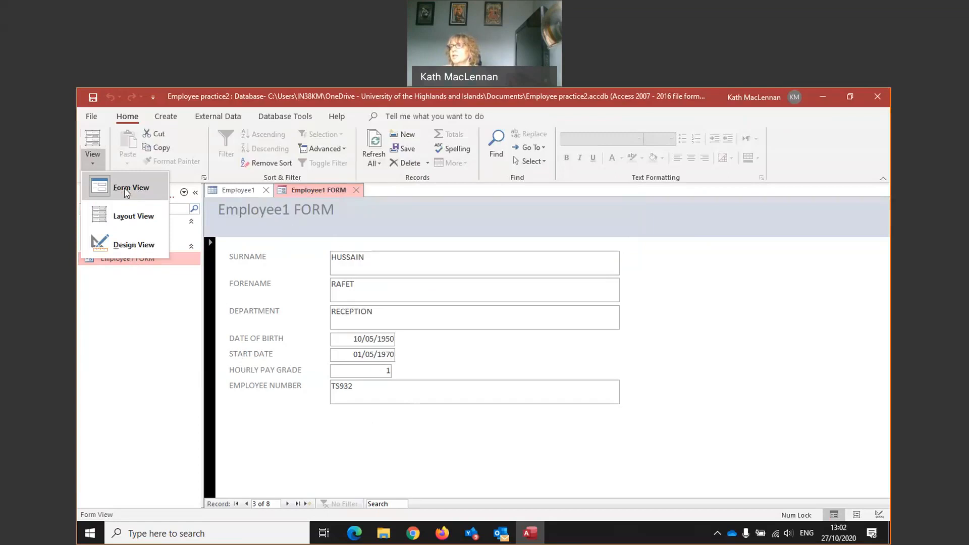
- In Layout View, make the SURNAME text box slightly narrower
left_click(134, 216)
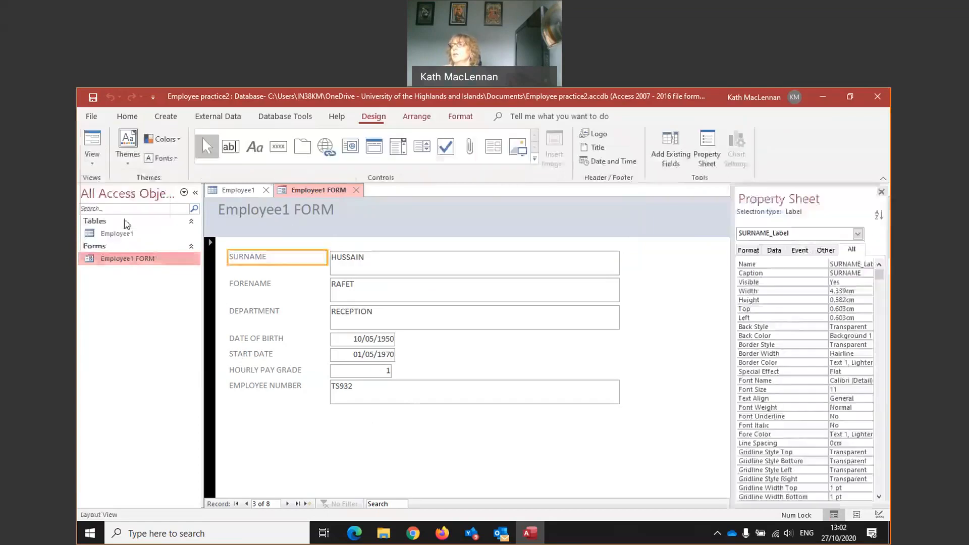
left_click(545, 268)
left_click_drag(618, 265, 619, 265)
- Switch Employee1 FORM to Form View, then to Design View
left_click(93, 164)
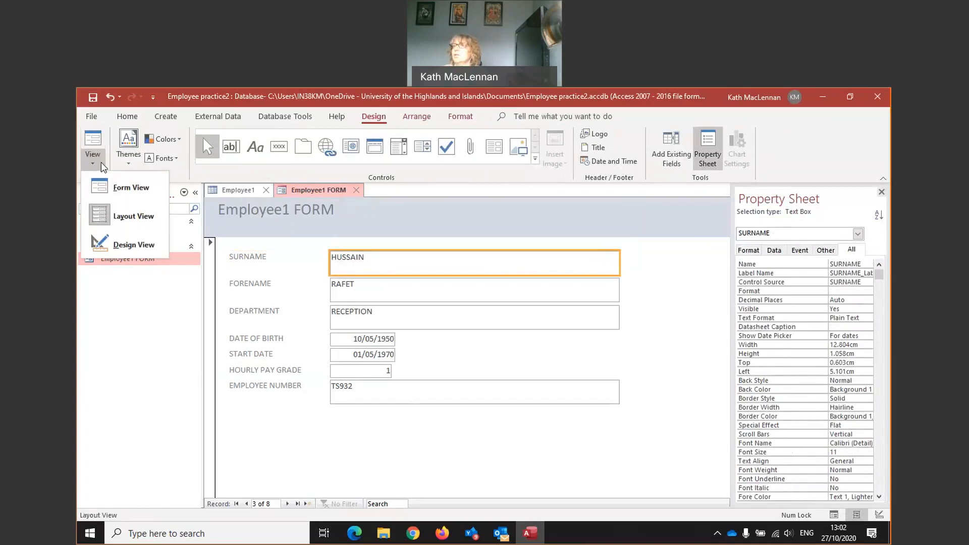
left_click(138, 190)
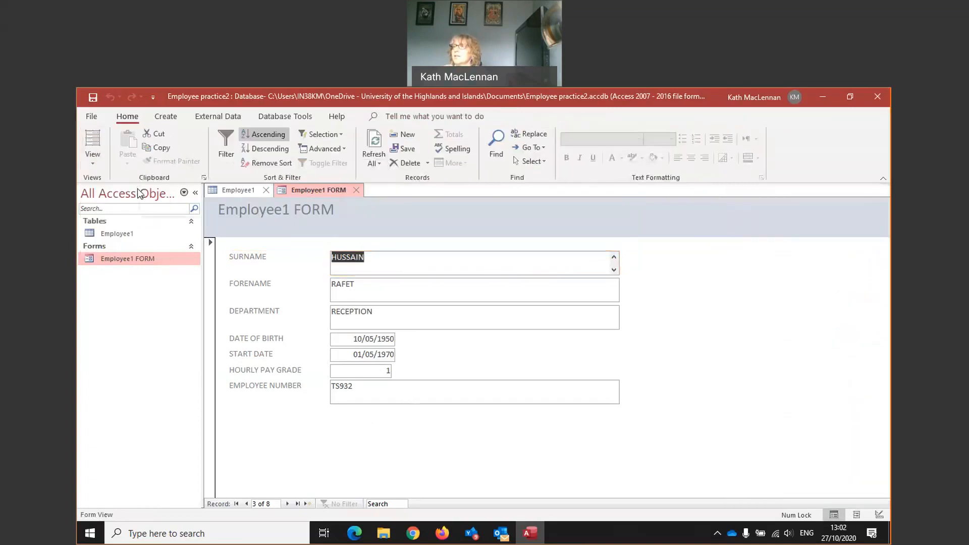
left_click(95, 162)
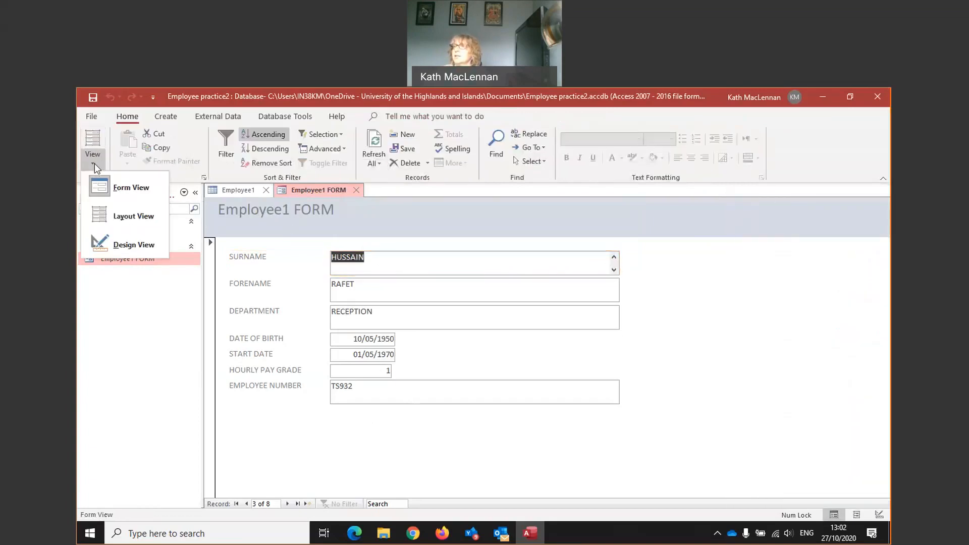
left_click(111, 240)
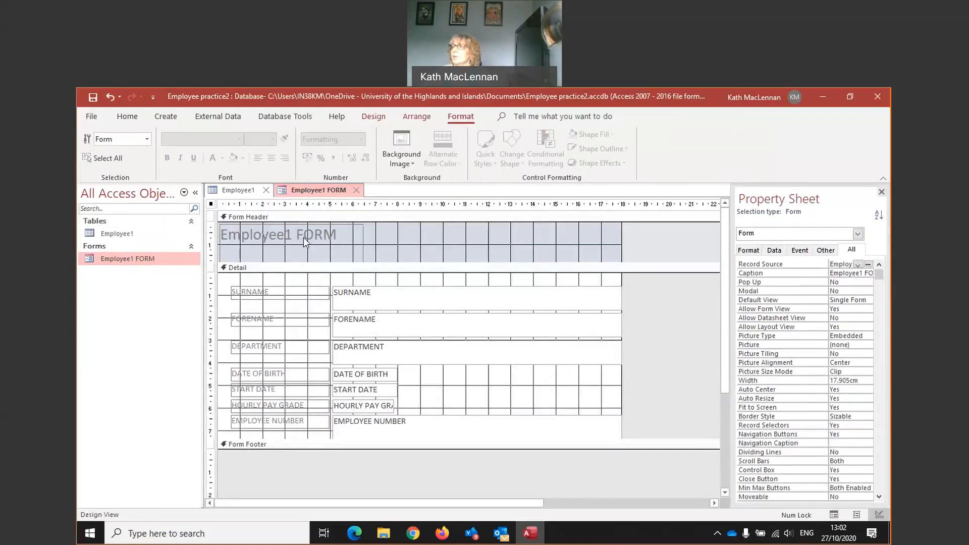
- Drag the Form Footer edge down to open a footer about 1.1 cm deep
left_click(225, 449)
left_click(213, 449)
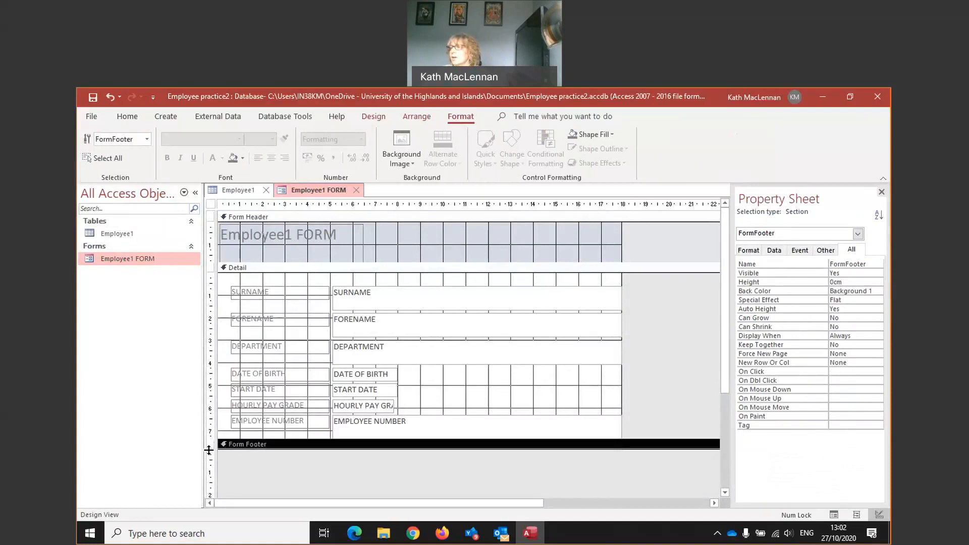
left_click(208, 449)
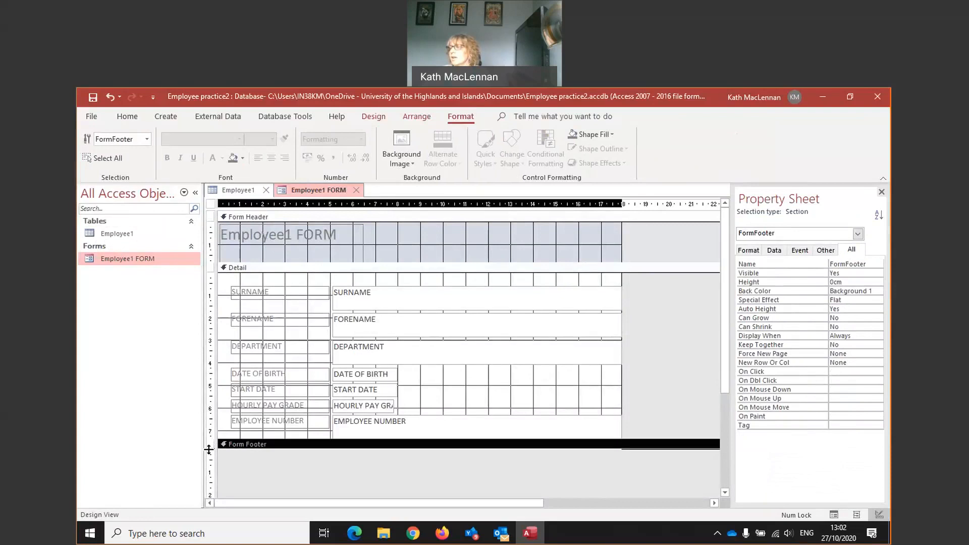
left_click_drag(208, 449, 211, 473)
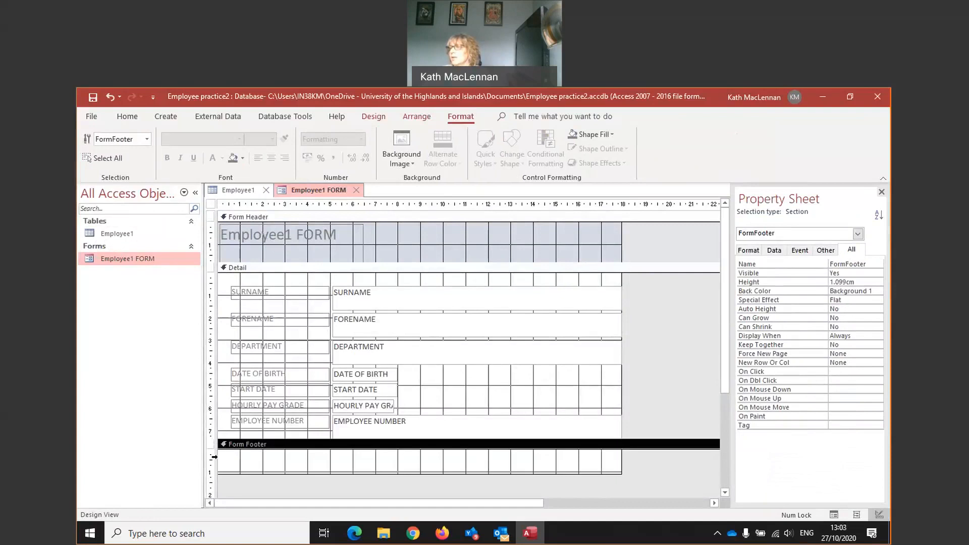
left_click(250, 458)
left_click(252, 457)
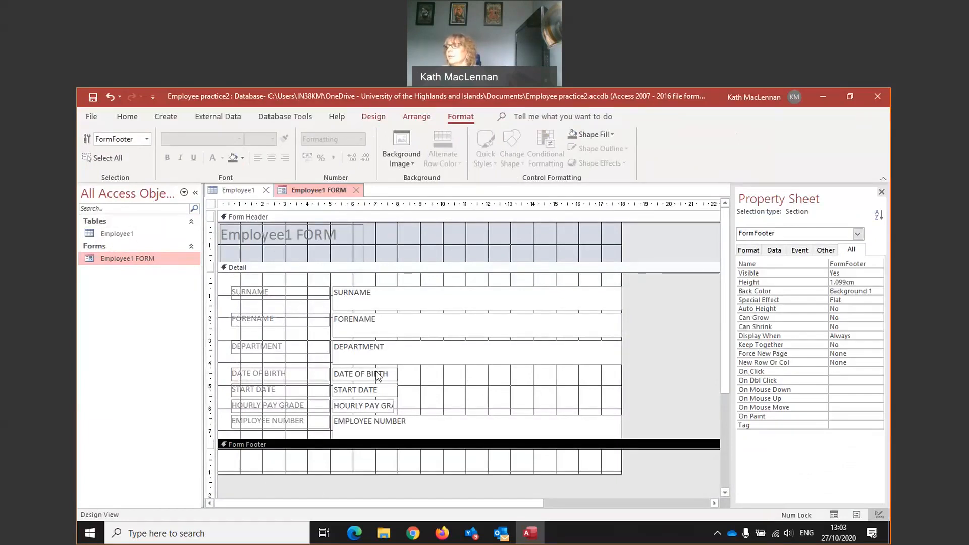
- Show the whole form's properties, then bring up the form design commands
right_click(392, 462)
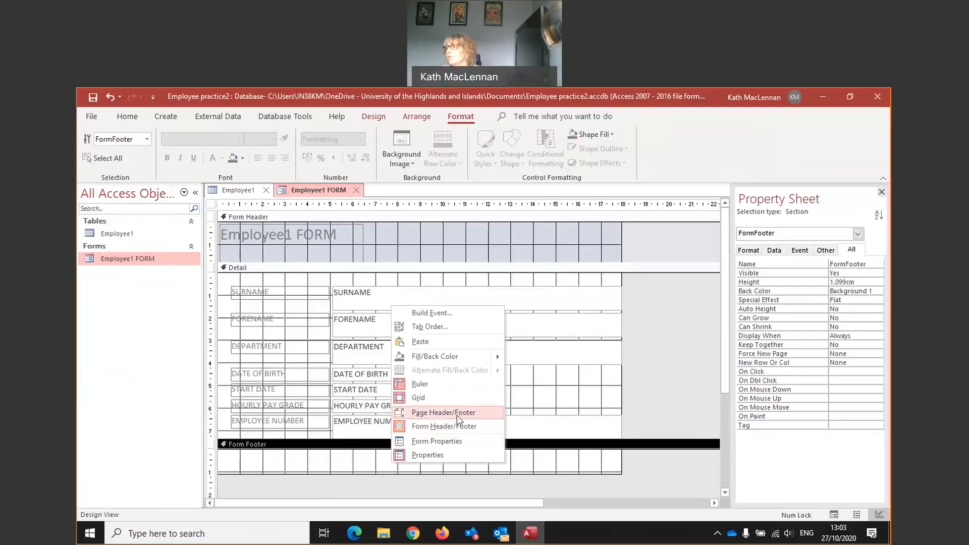
left_click(362, 485)
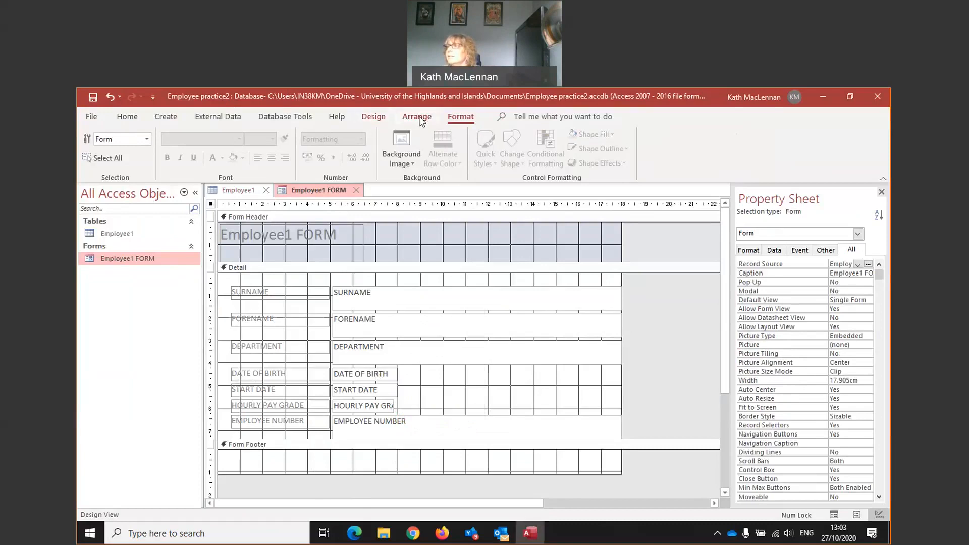
left_click(374, 117)
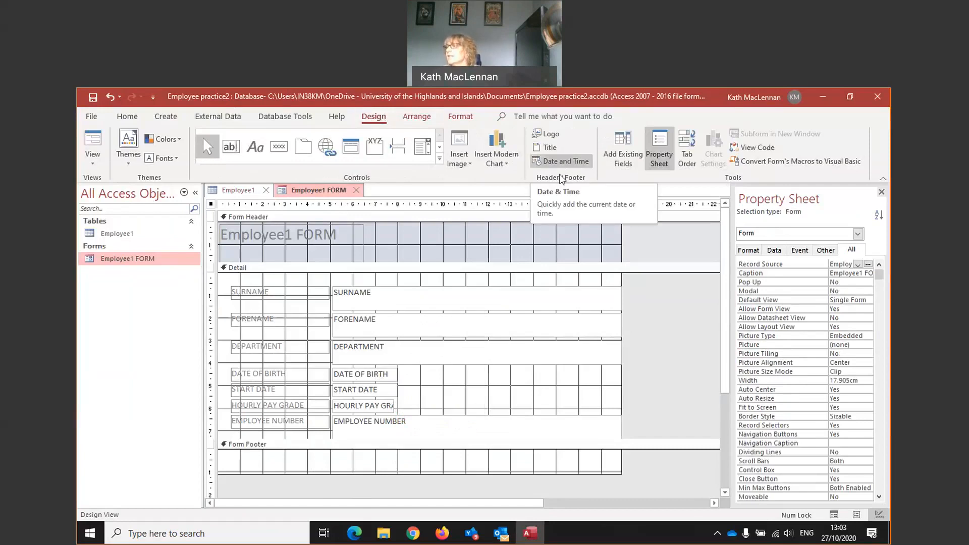
- Insert a date-only =Date() control in the header with Include Time unticked
left_click(554, 167)
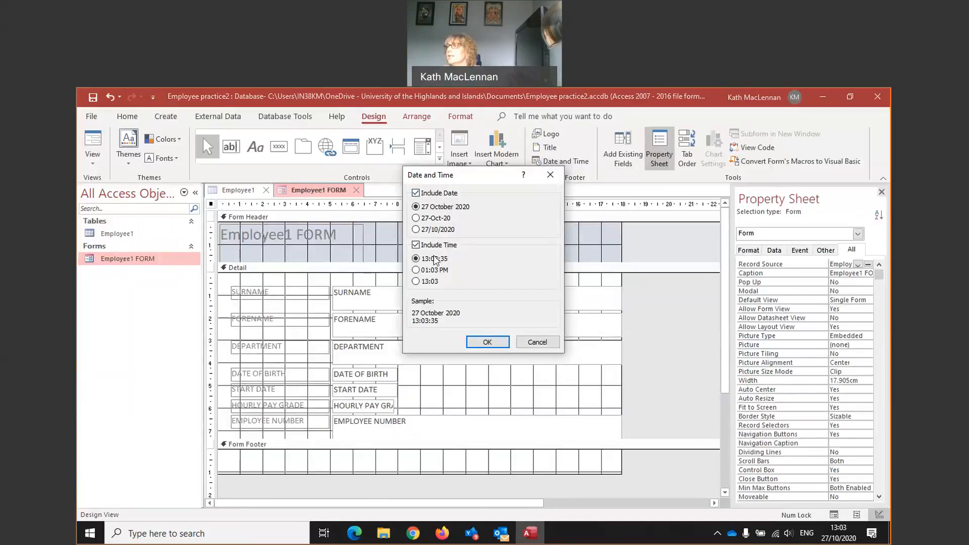
left_click(416, 245)
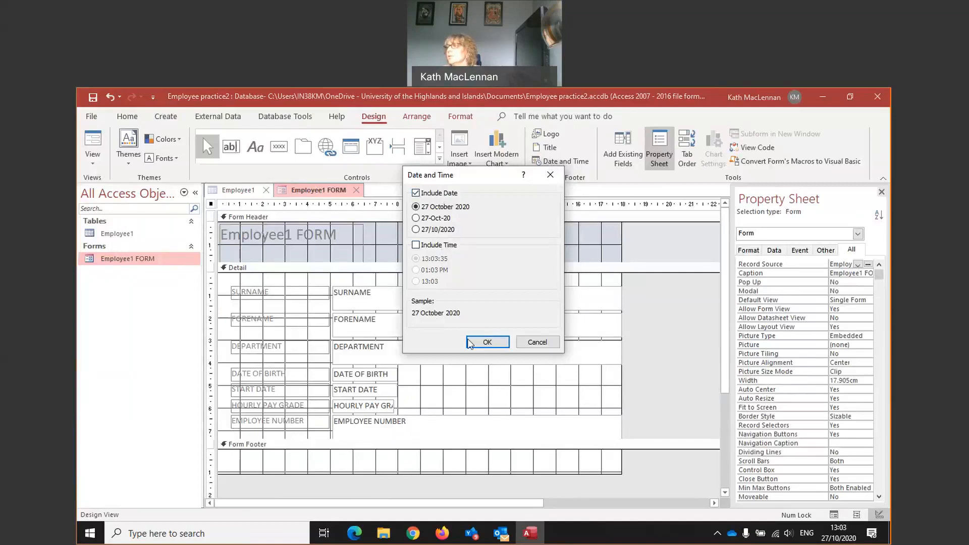
left_click(482, 343)
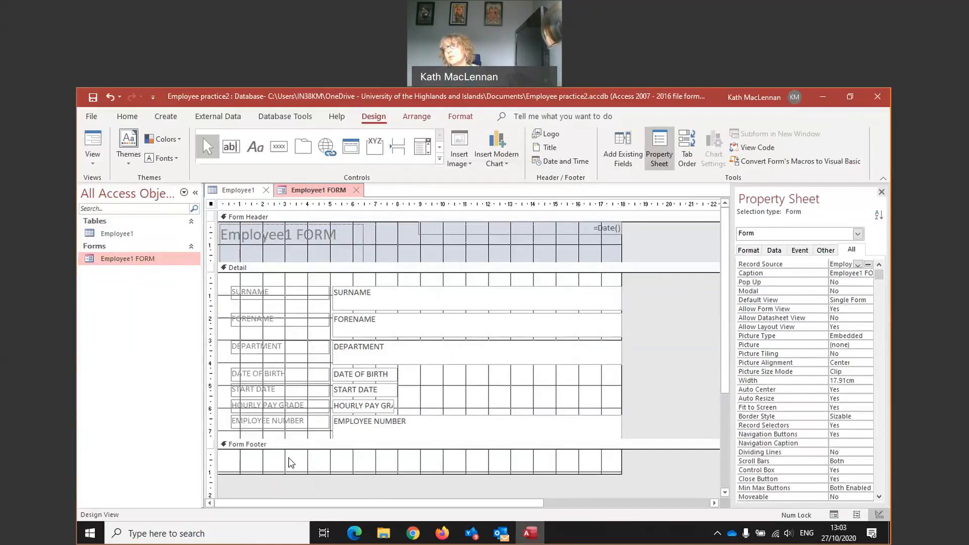
- Draw a label at the left of the Form Footer containing the author's full name
left_click(255, 146)
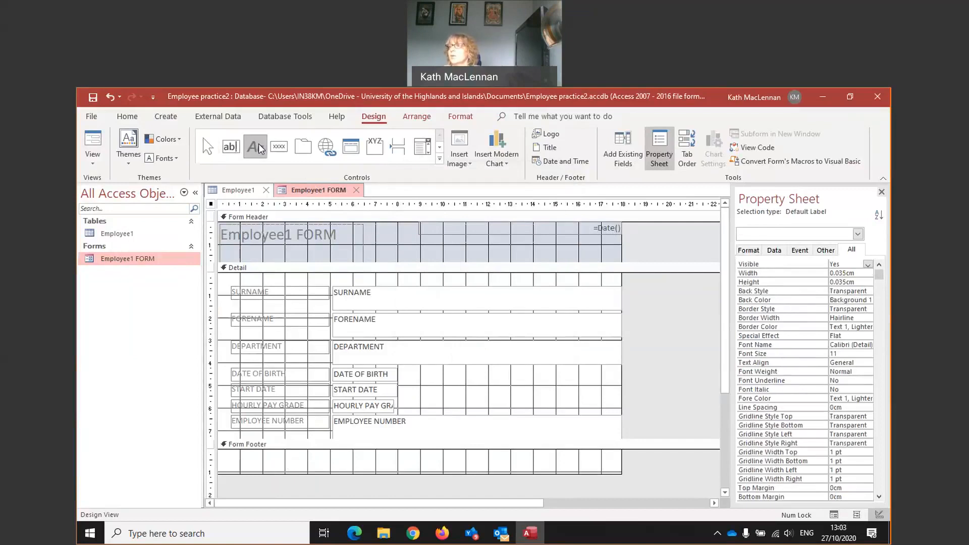
left_click_drag(226, 452, 321, 471)
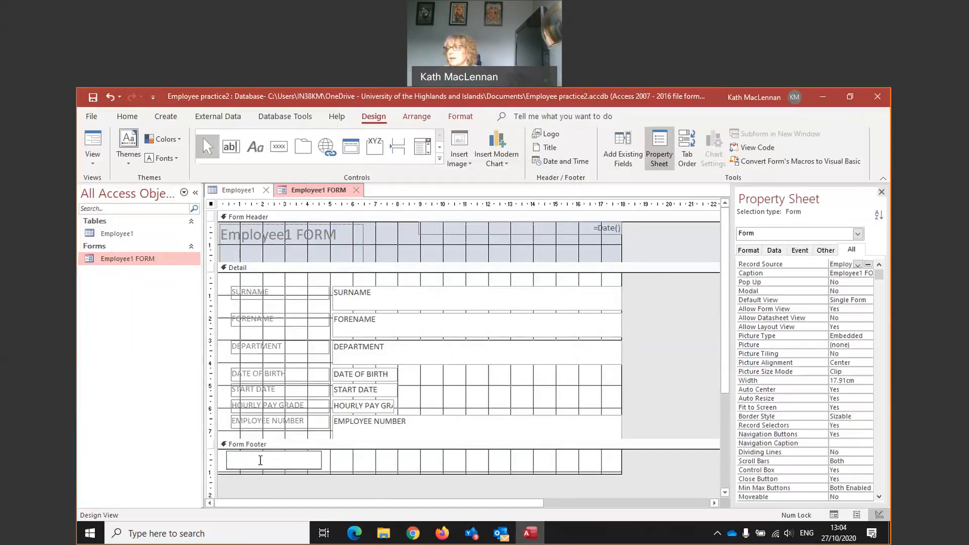
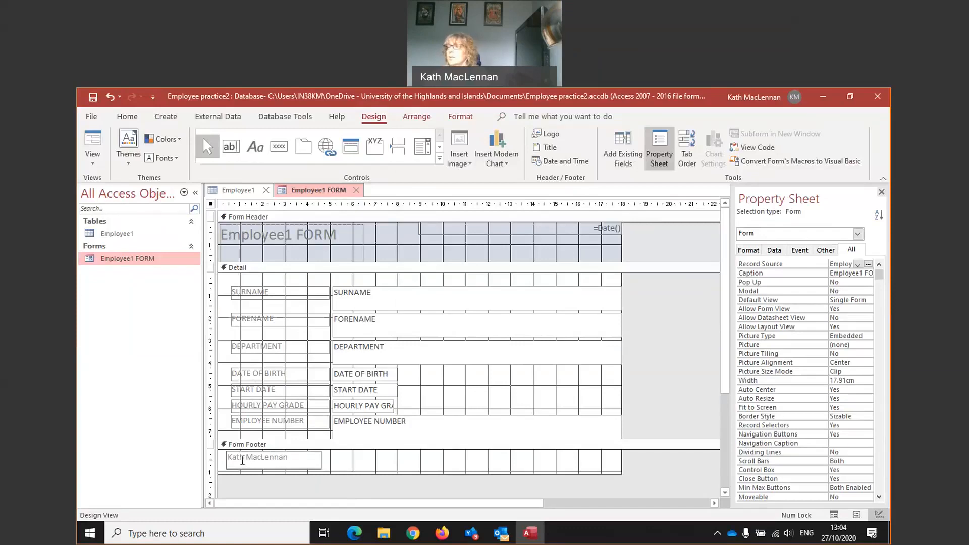
left_click(358, 464)
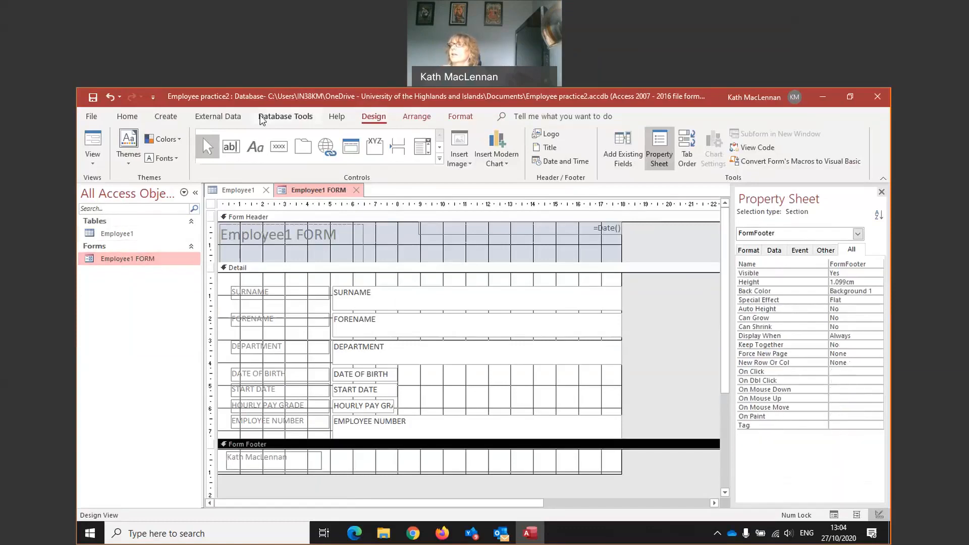
left_click(94, 165)
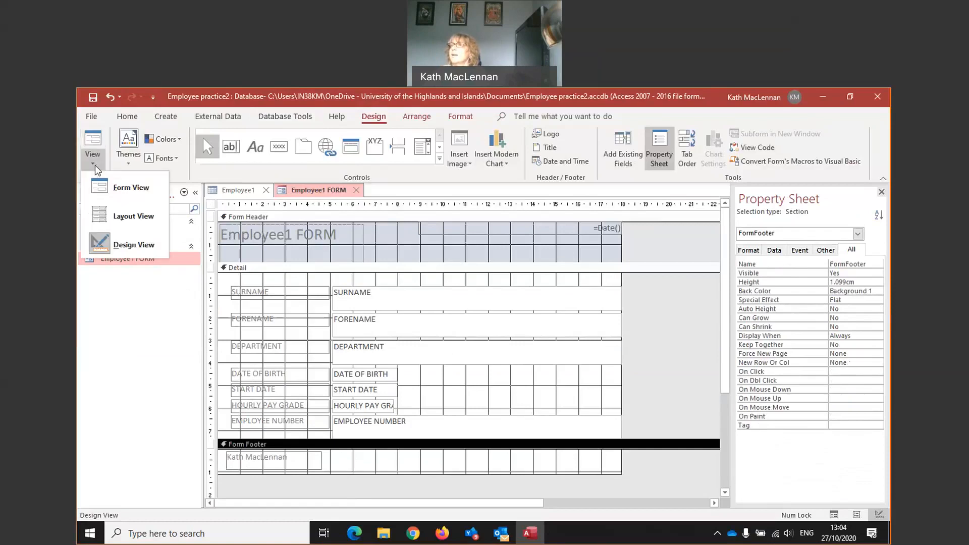
- Preview Employee1 FORM in Form View on record 1 with today's date, then return to Design View
left_click(120, 190)
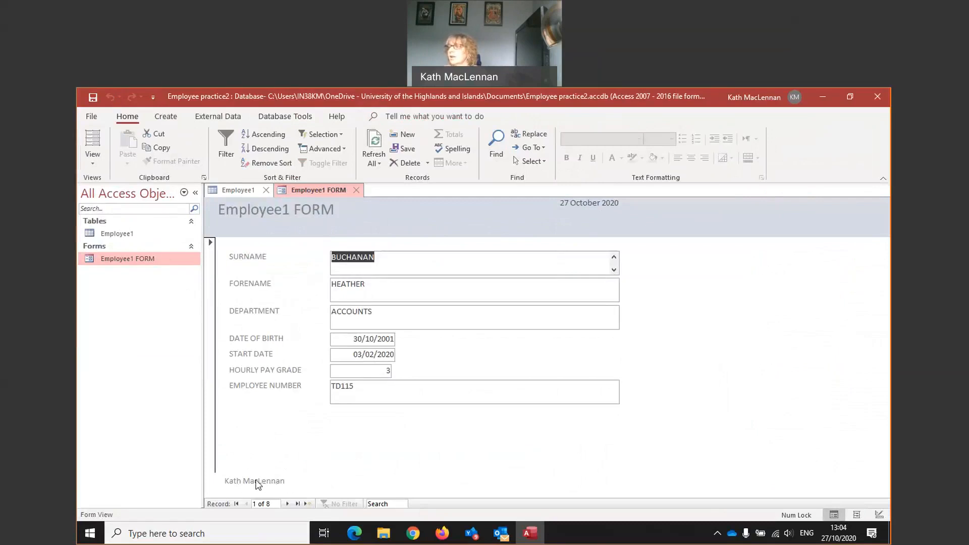
left_click(94, 163)
left_click(141, 319)
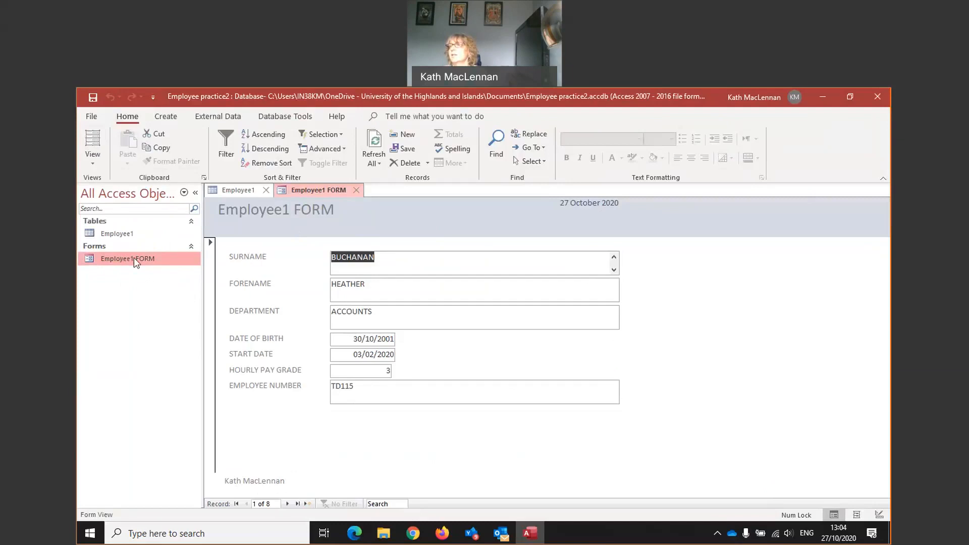
left_click(94, 165)
left_click(116, 241)
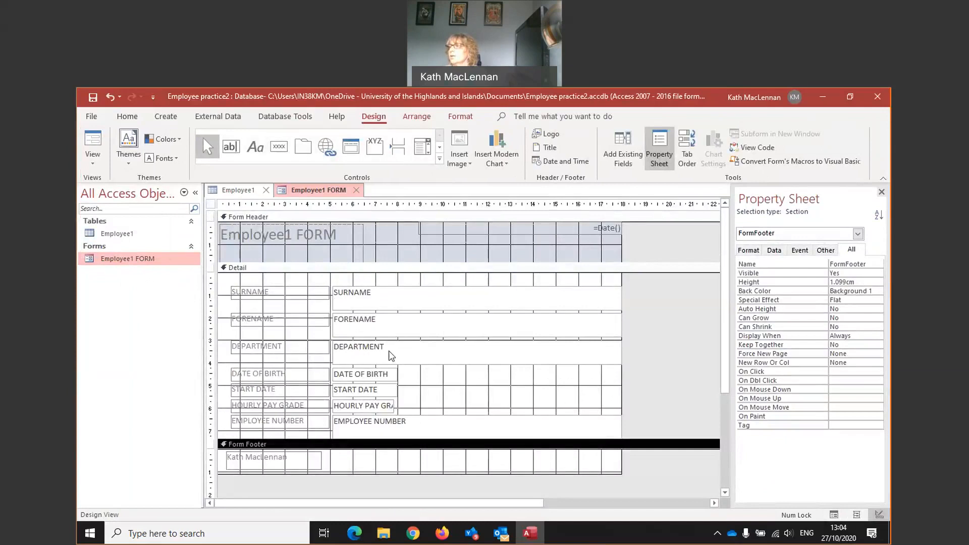
- Nudge the SURNAME text box slightly and dismiss the Teams chat notification
left_click_drag(622, 298, 617, 299)
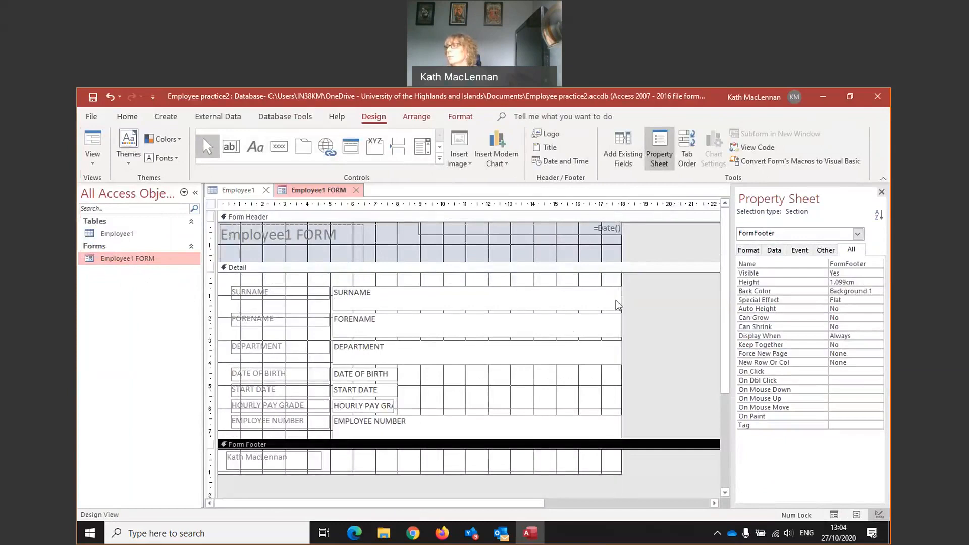
left_click(431, 302)
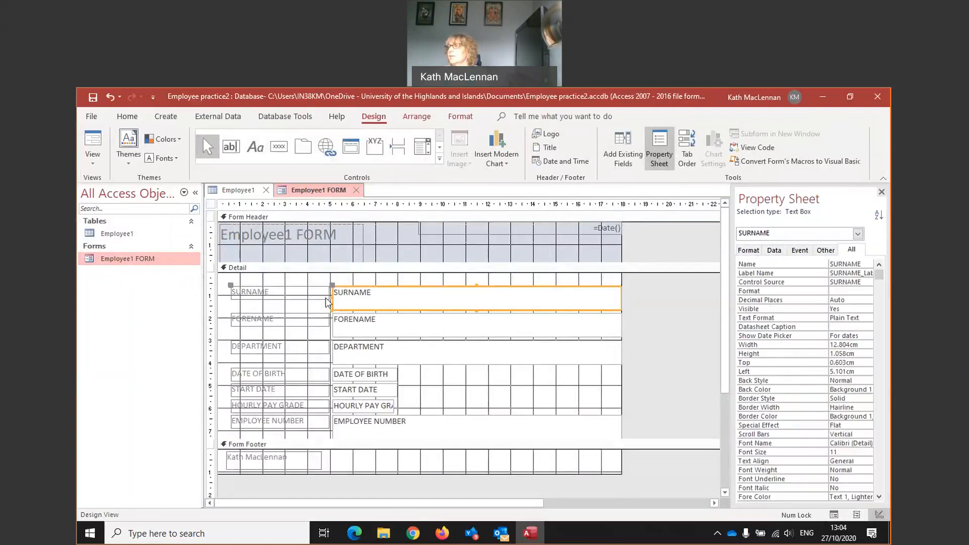
left_click_drag(335, 298, 331, 297)
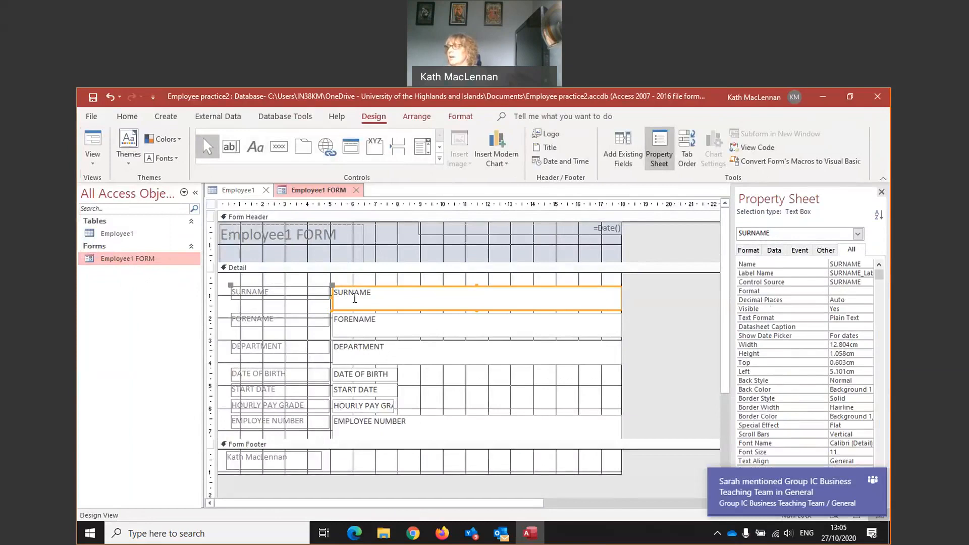
left_click(872, 481)
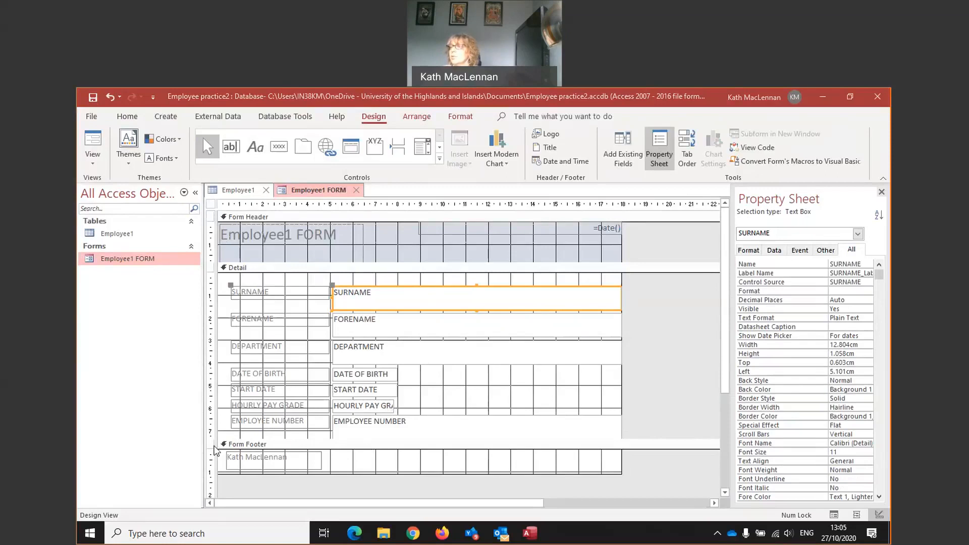
- Deepen the Form Footer from 1.099 cm to 1.399 cm
left_click(223, 447)
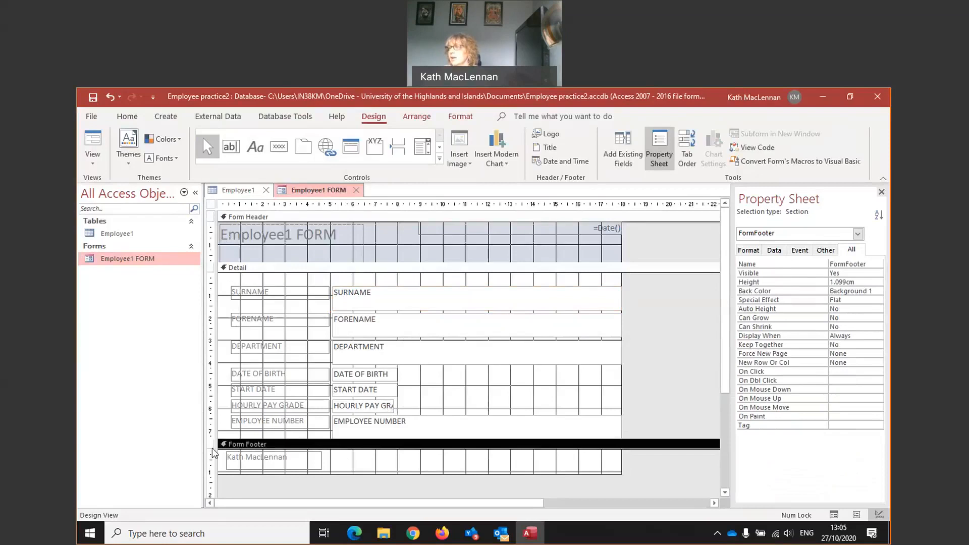
left_click(212, 474)
left_click_drag(212, 474, 212, 481)
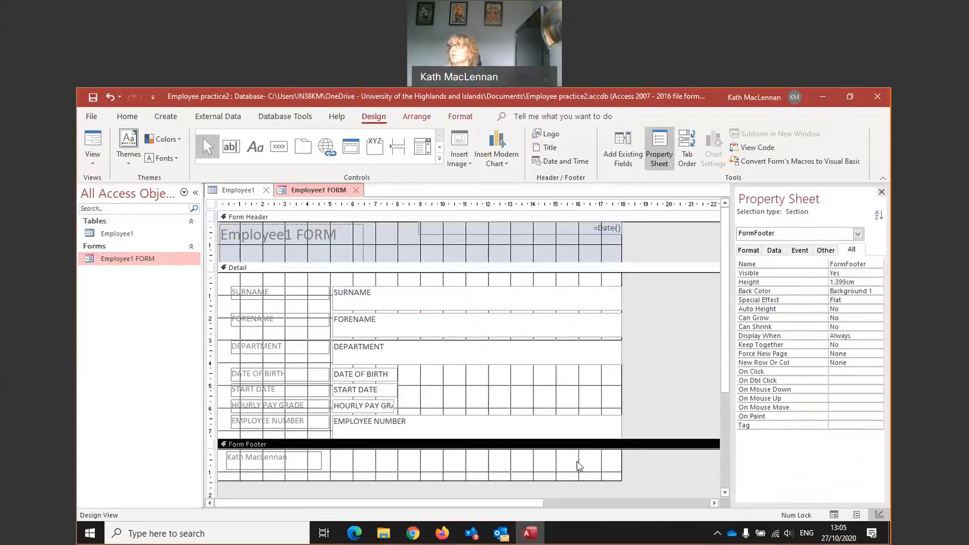
- Add a 'Practice Database Video' label mid-footer and view the finished form in Form View
left_click(257, 146)
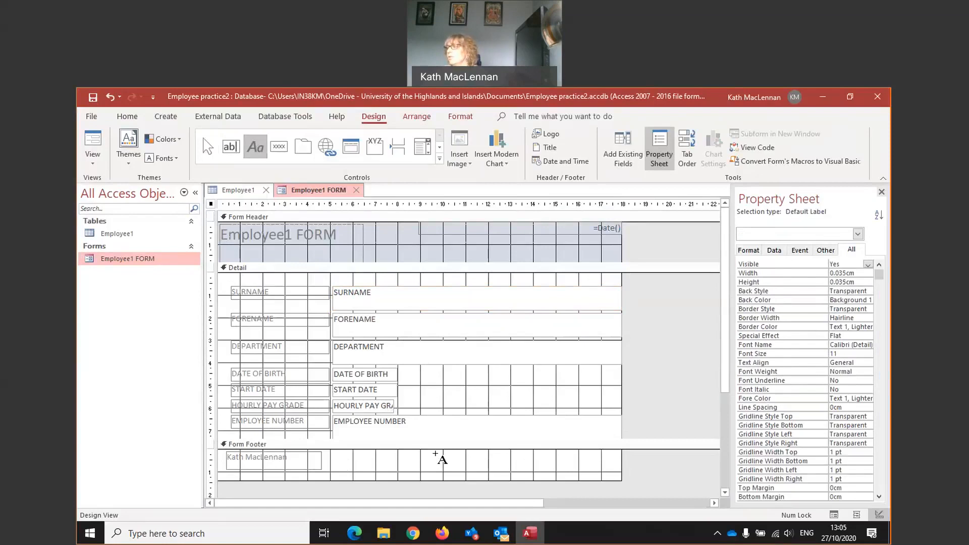
left_click_drag(434, 454, 556, 473)
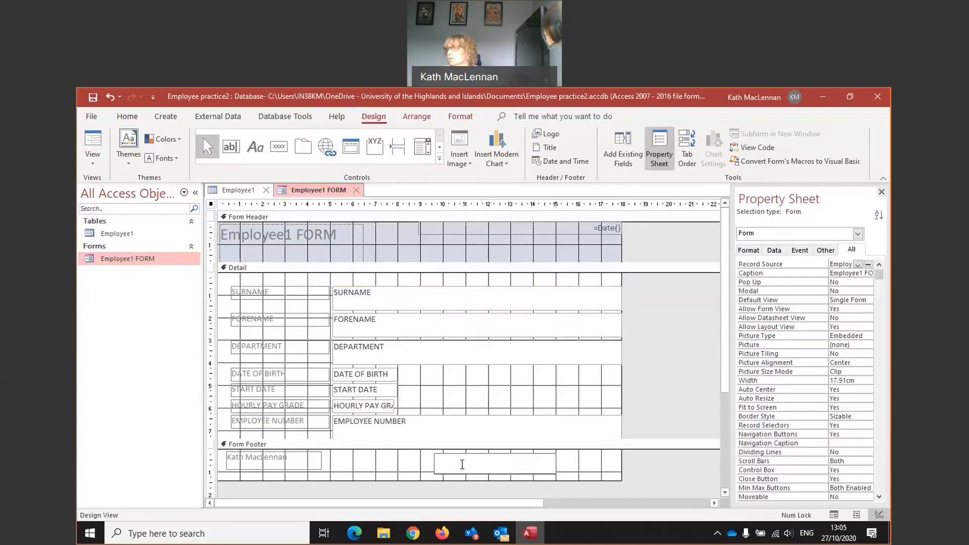
type("Practice Database Video")
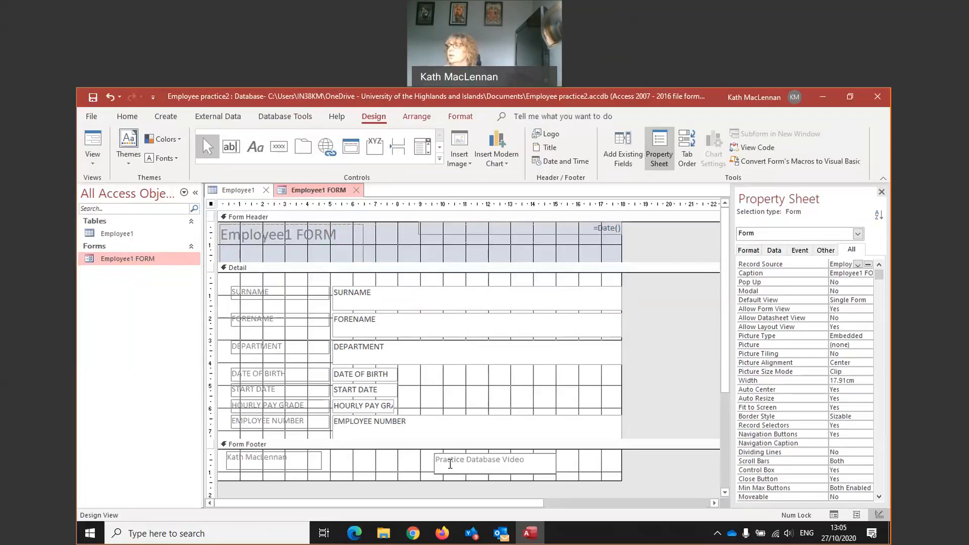
left_click(399, 461)
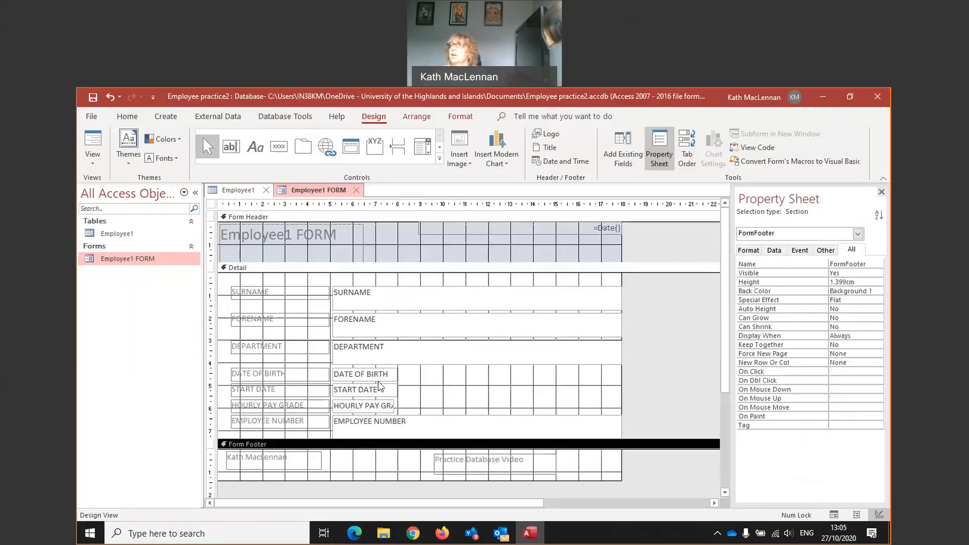
left_click(91, 164)
left_click(121, 186)
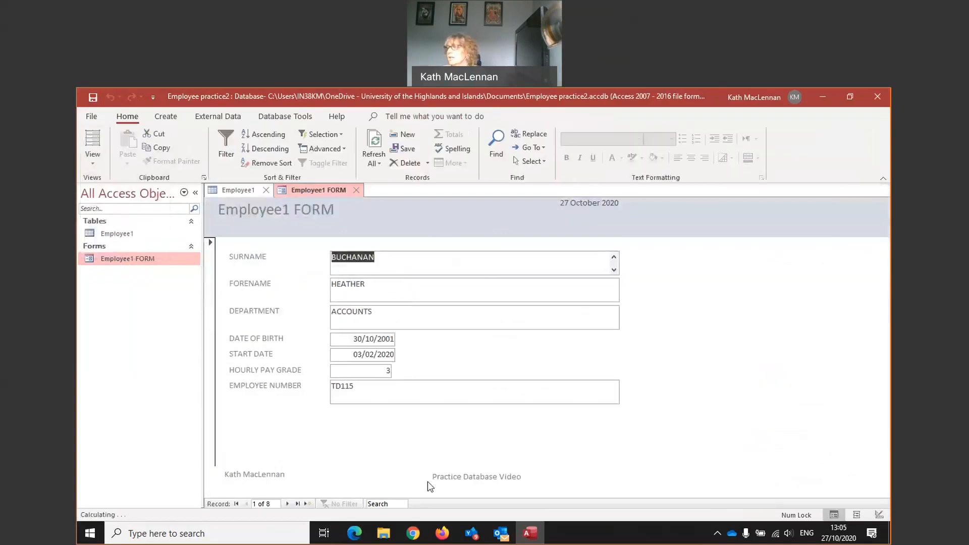